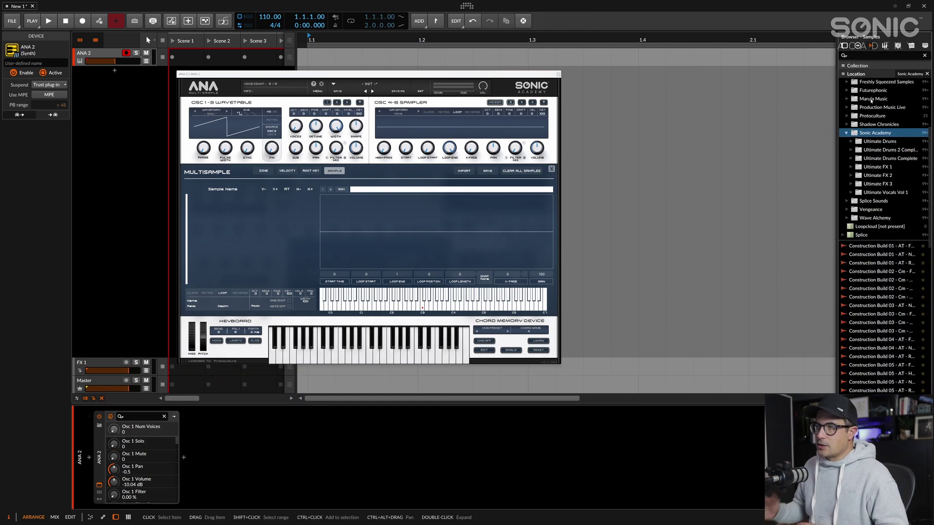
# Step: Expand Ultimate Drums > UD2 Complete Single Drums > Progressive House and widen the browser
pyautogui.click(879, 141)
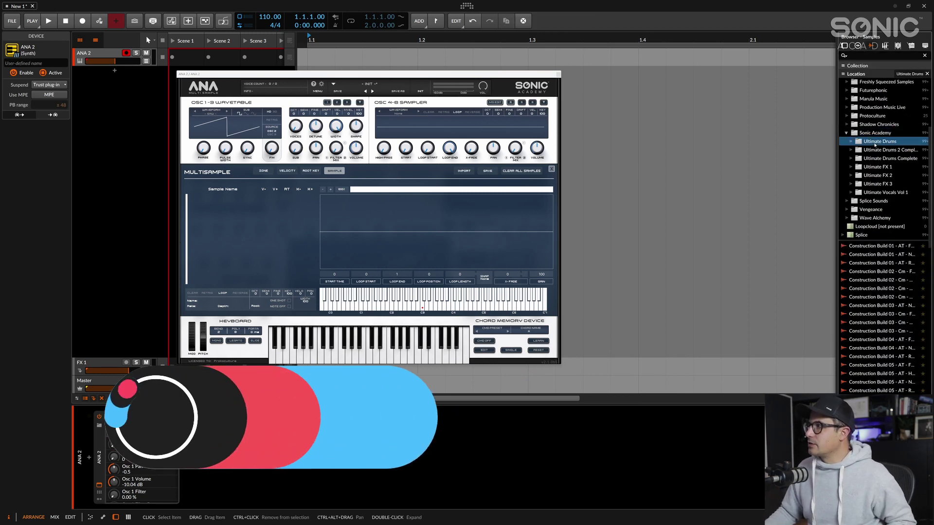
pyautogui.doubleClick(879, 141)
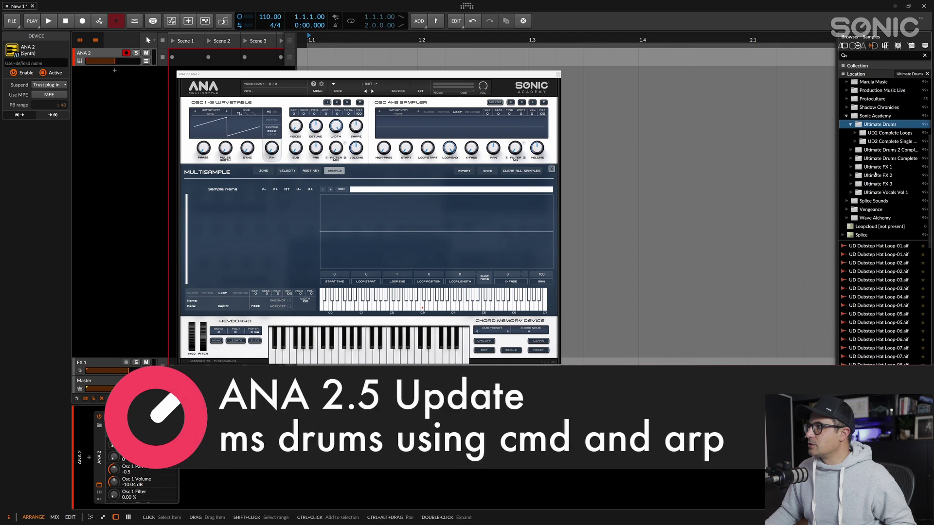
pyautogui.click(872, 142)
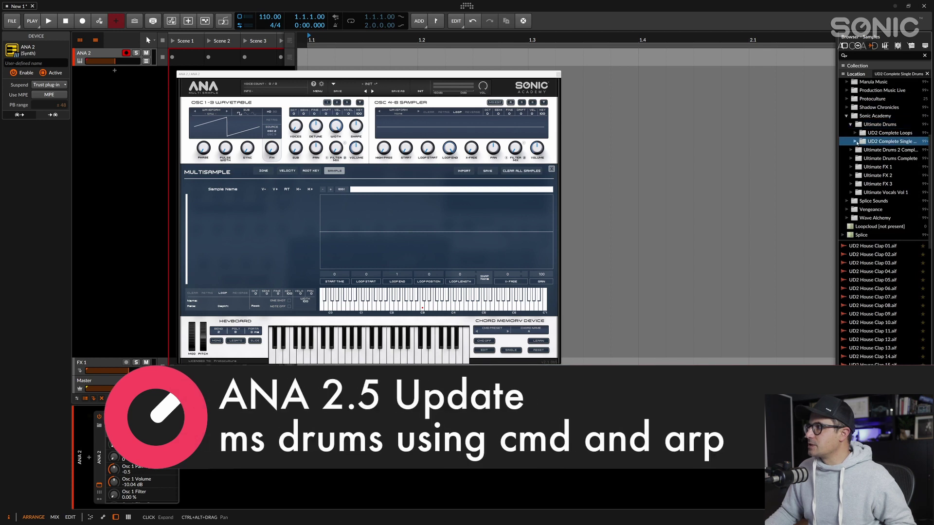
pyautogui.scroll(-1, 867, 162)
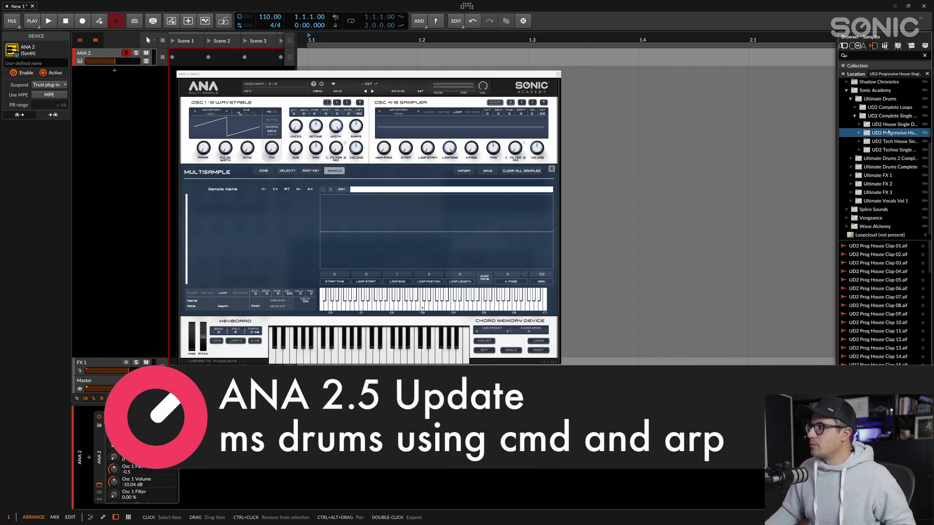
pyautogui.click(860, 132)
pyautogui.scroll(-1, 849, 123)
pyautogui.click(849, 124)
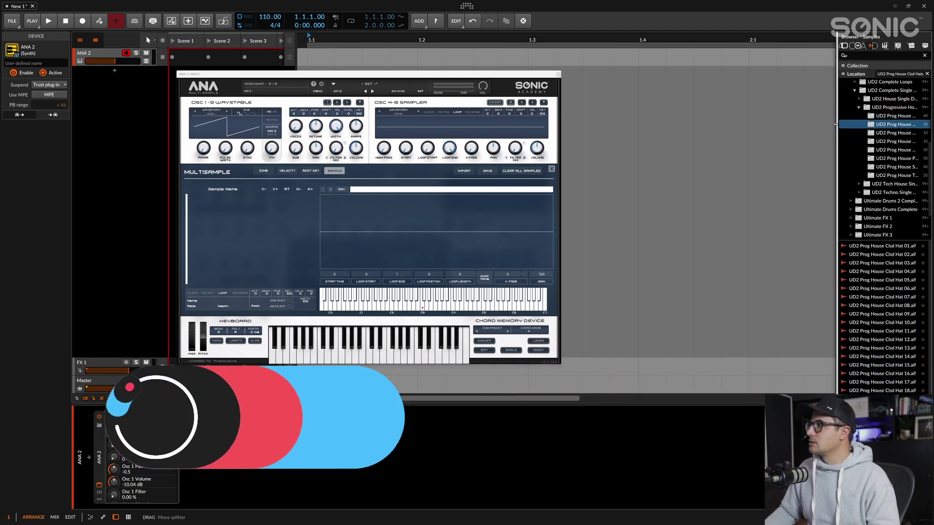
pyautogui.moveTo(838, 89); pyautogui.dragTo(769, 89)
# Step: Audition the UD2 Prog House Kicks and drop Kick 02 onto ANA 2
pyautogui.click(817, 142)
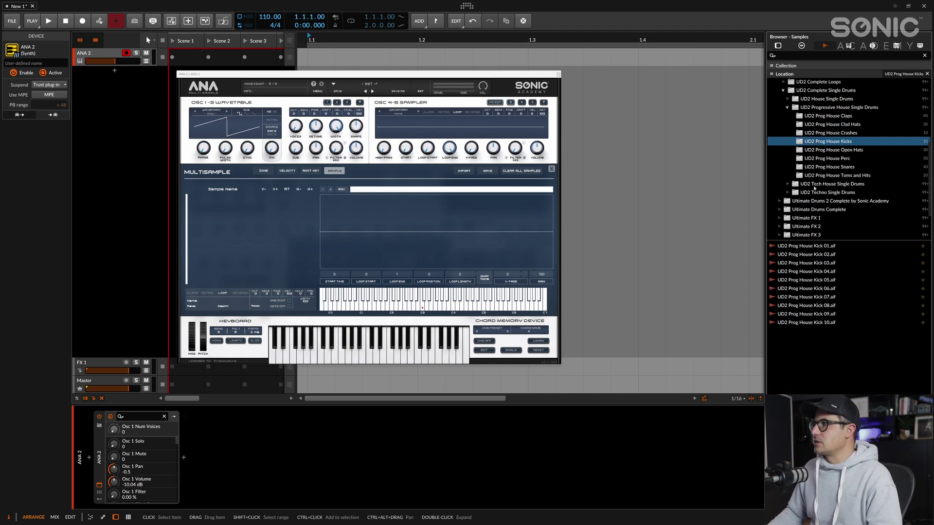
pyautogui.press('Tab')
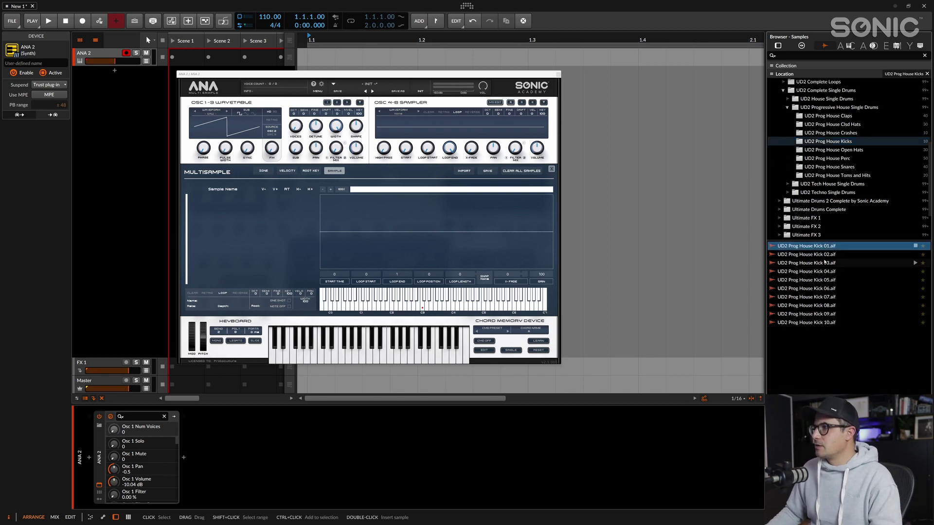
pyautogui.press('Down')
pyautogui.moveTo(817, 255); pyautogui.dragTo(343, 243)
# Step: Confirm the Kick 02 import, then add Clap 06 mapped around its root key
pyautogui.click(335, 216)
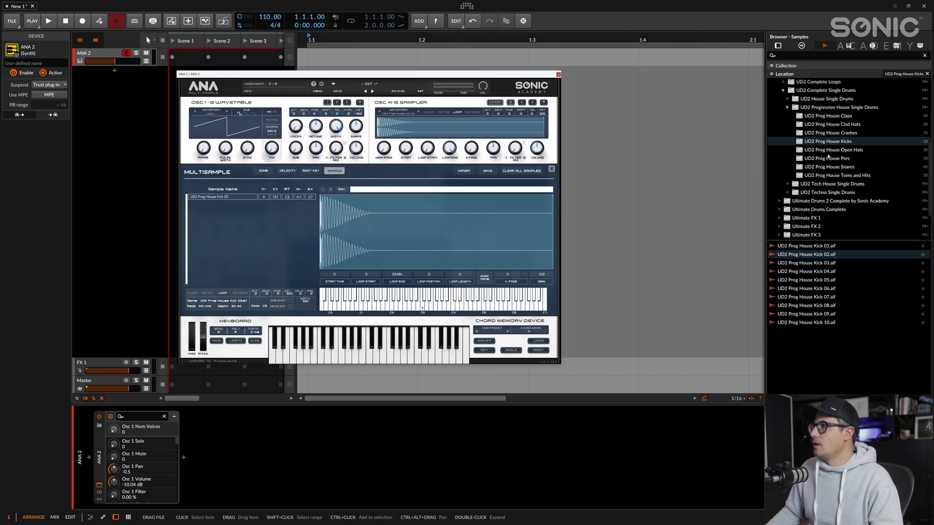
pyautogui.click(827, 116)
pyautogui.click(826, 288)
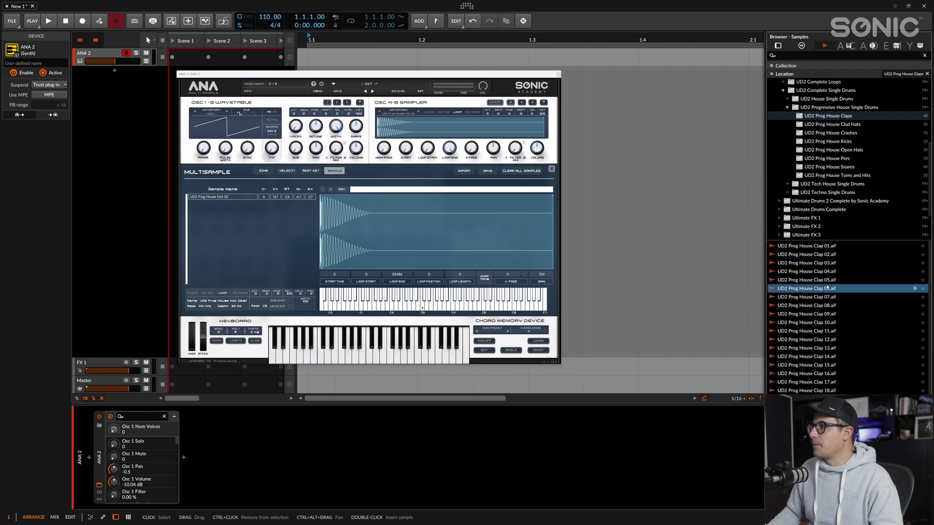
pyautogui.click(817, 297)
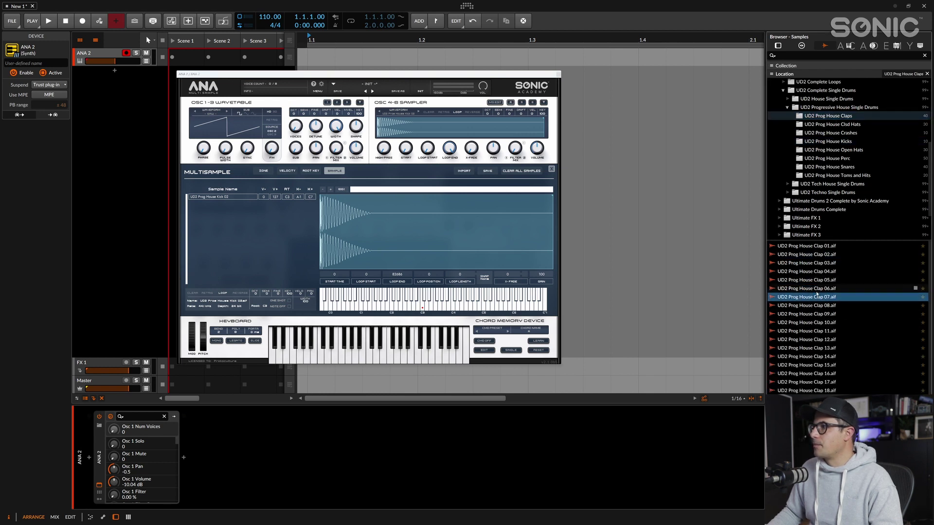
pyautogui.moveTo(819, 288); pyautogui.dragTo(383, 283)
pyautogui.click(340, 215)
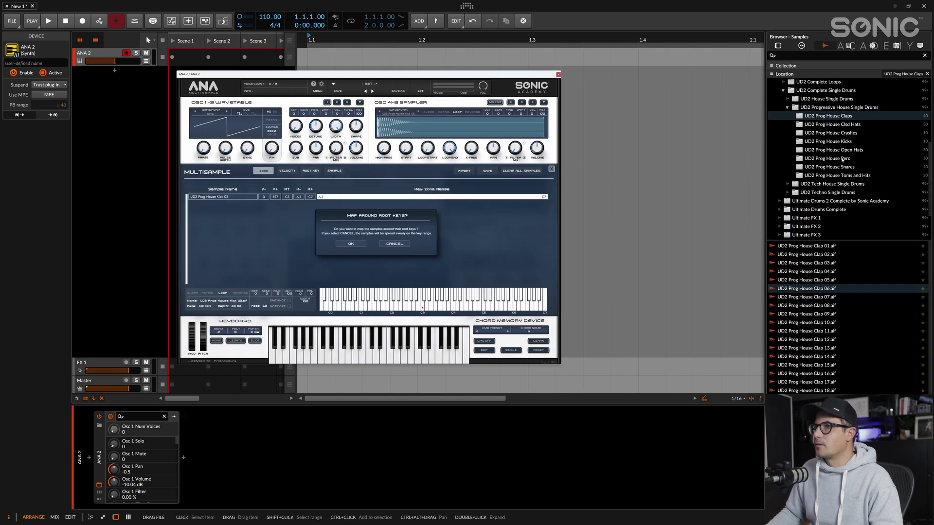
pyautogui.click(352, 245)
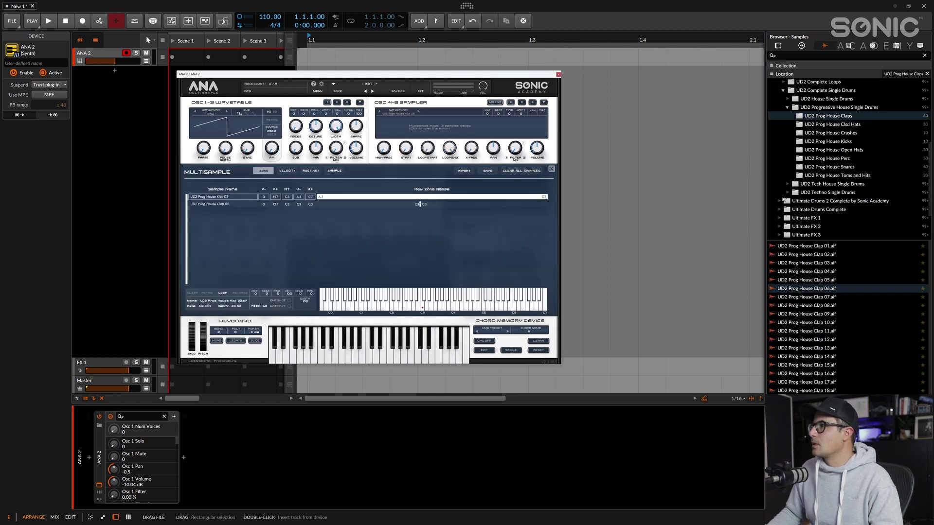
# Step: Audition the closed hats and snares, then drag Snare 03 into the multisample
pyautogui.click(835, 125)
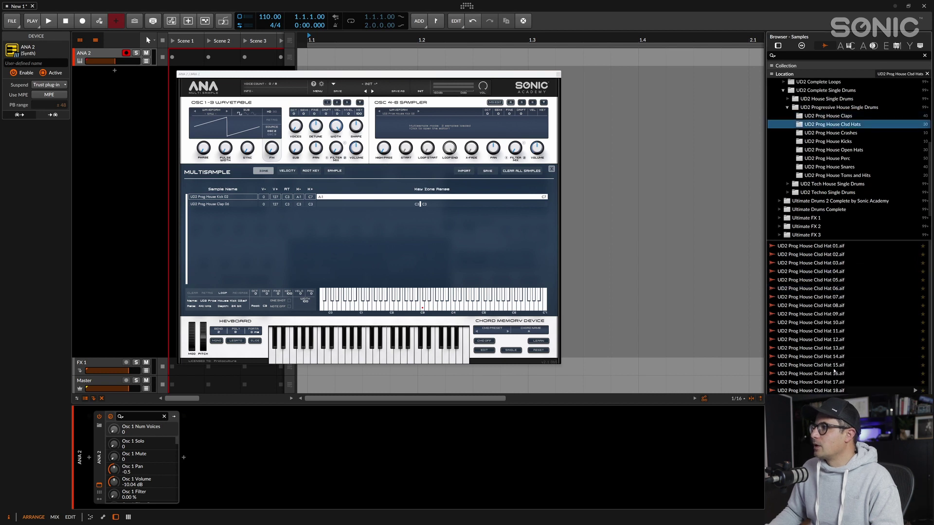
pyautogui.click(821, 289)
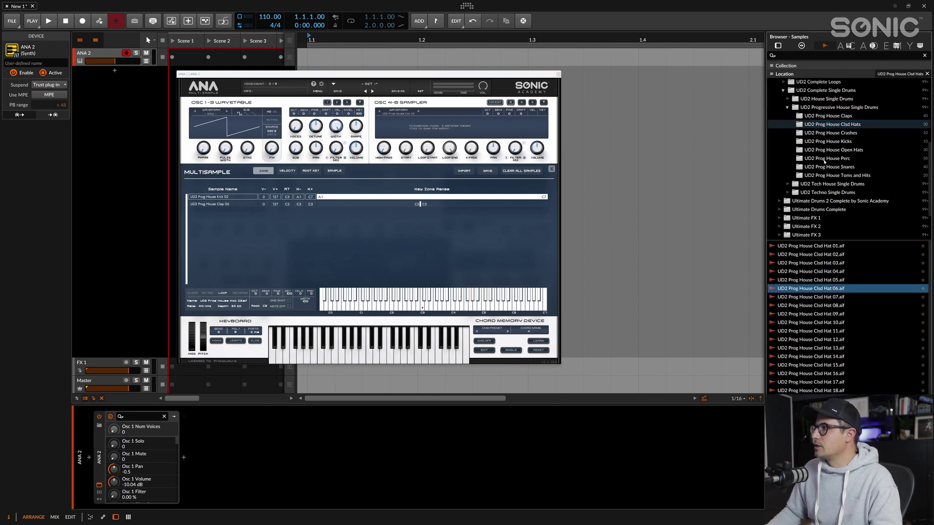
pyautogui.click(828, 167)
pyautogui.click(817, 280)
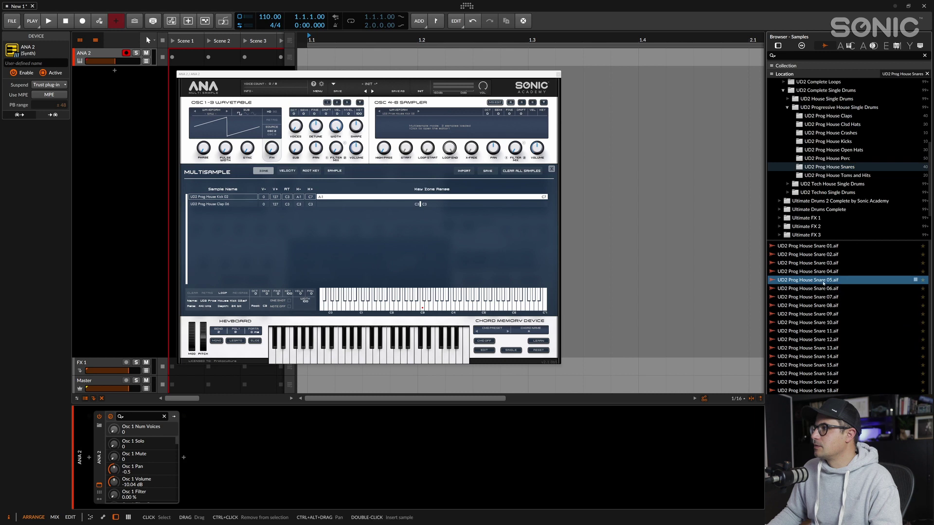
pyautogui.click(822, 274)
pyautogui.click(829, 265)
pyautogui.moveTo(820, 265); pyautogui.dragTo(418, 214)
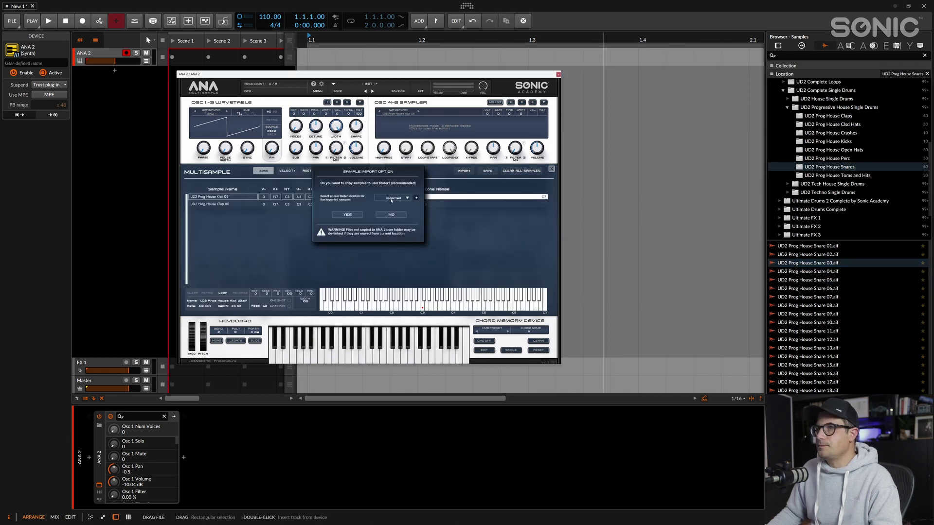
# Step: Finish importing Snare 03, then add Clsd Hat 04 mapped around its root key
pyautogui.click(356, 215)
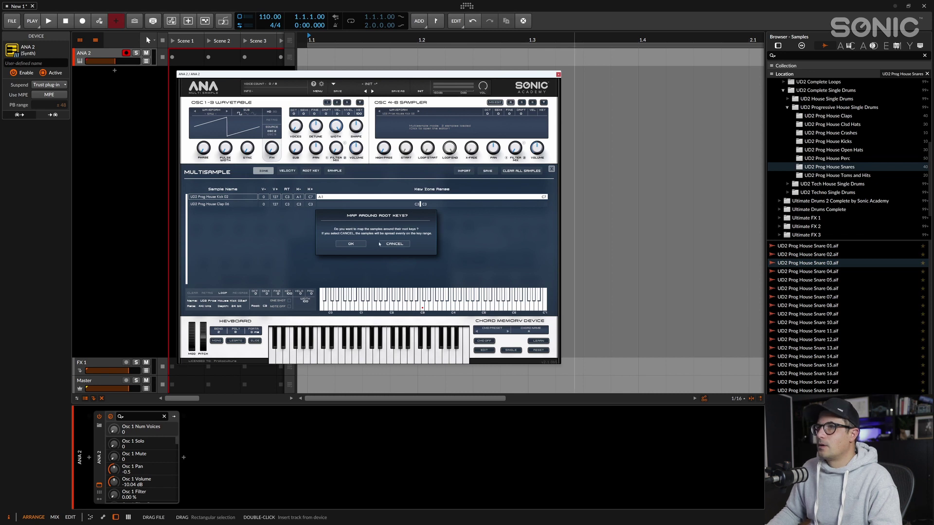
pyautogui.click(350, 243)
pyautogui.click(832, 125)
pyautogui.click(820, 271)
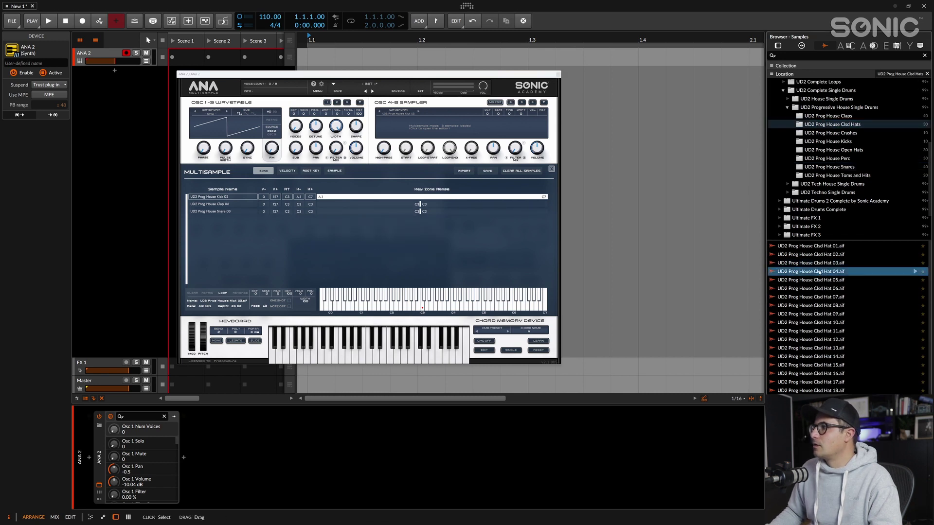
pyautogui.click(832, 288)
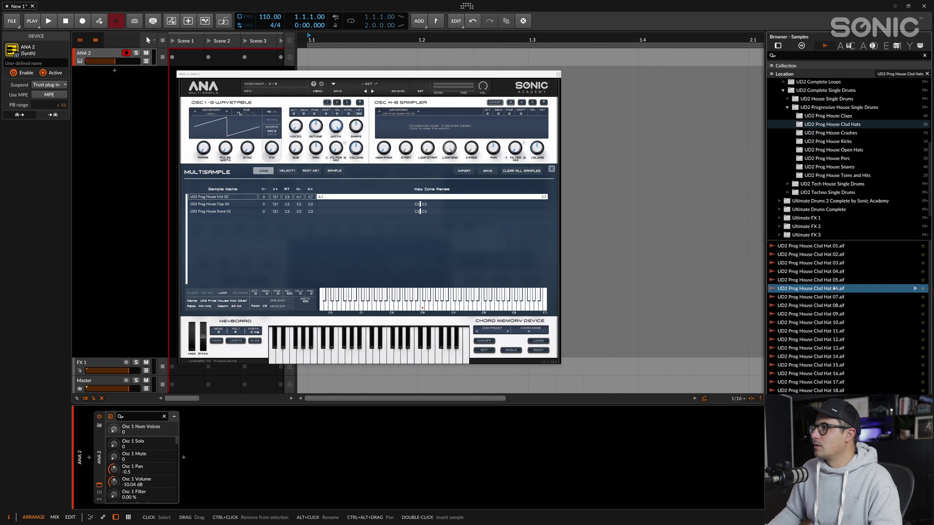
pyautogui.click(832, 280)
pyautogui.moveTo(821, 270); pyautogui.dragTo(379, 234)
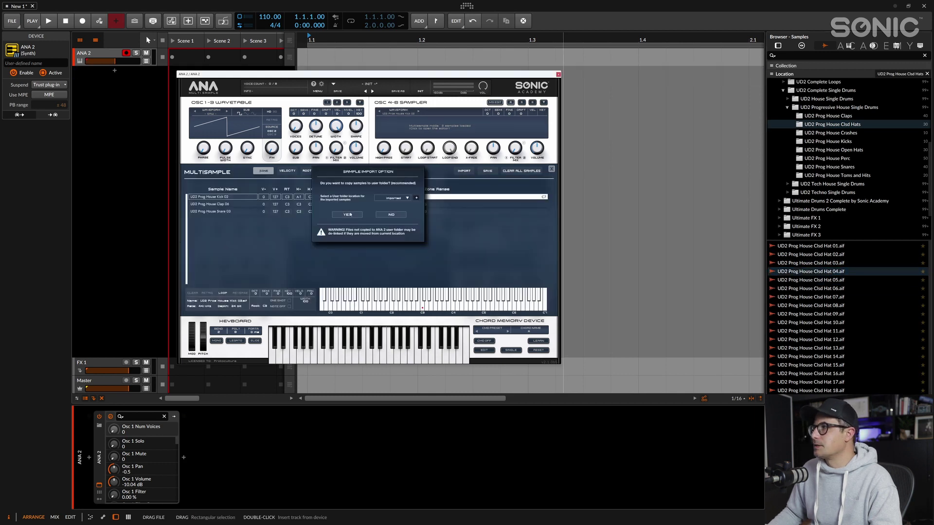
pyautogui.click(348, 215)
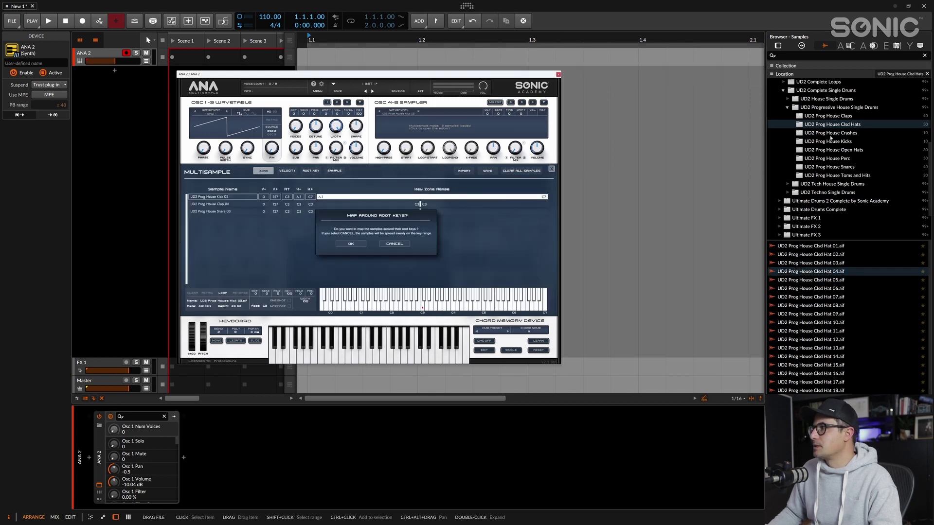
pyautogui.click(349, 244)
# Step: Add Open Hat 03 to the multisample, mapped around its root key
pyautogui.click(833, 150)
pyautogui.click(837, 263)
pyautogui.moveTo(823, 267); pyautogui.dragTo(373, 278)
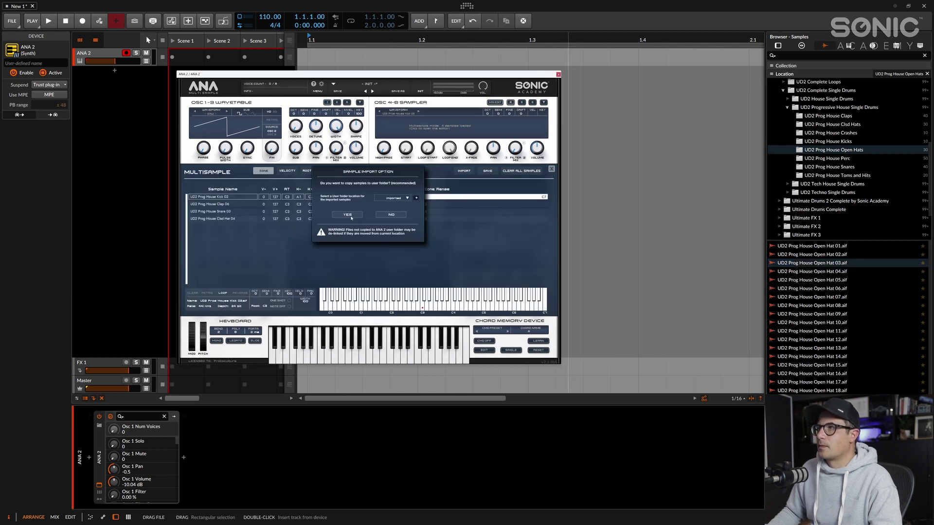
pyautogui.click(352, 216)
pyautogui.click(350, 244)
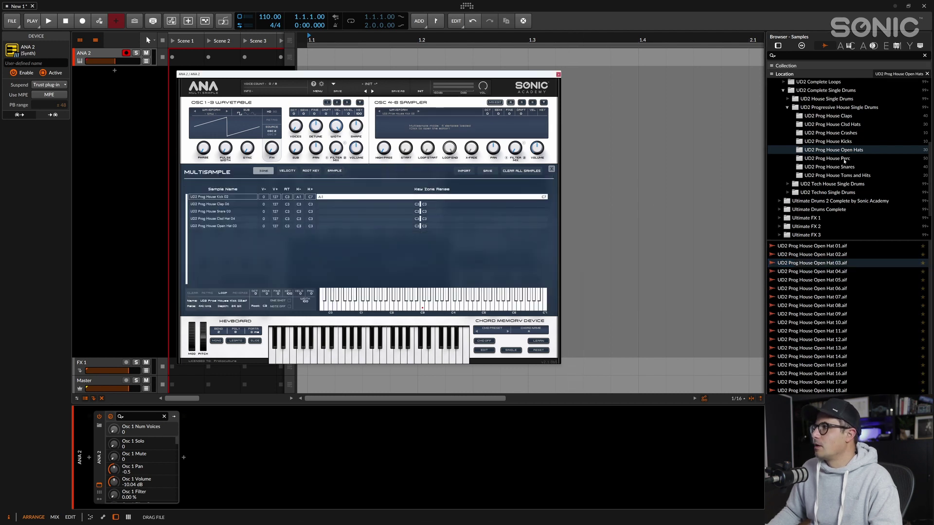
# Step: Audition the Perc samples and add Perc 13 mapped around its root key
pyautogui.click(826, 158)
pyautogui.click(806, 298)
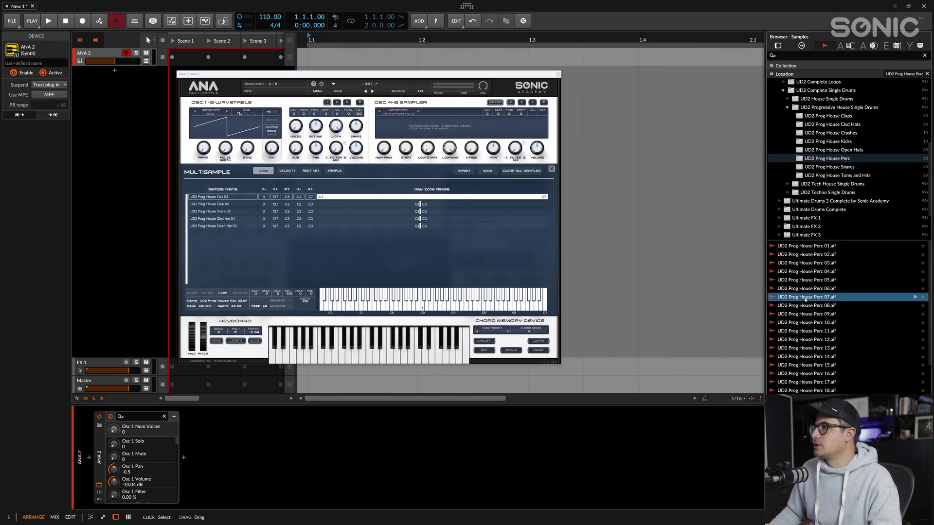
pyautogui.click(816, 357)
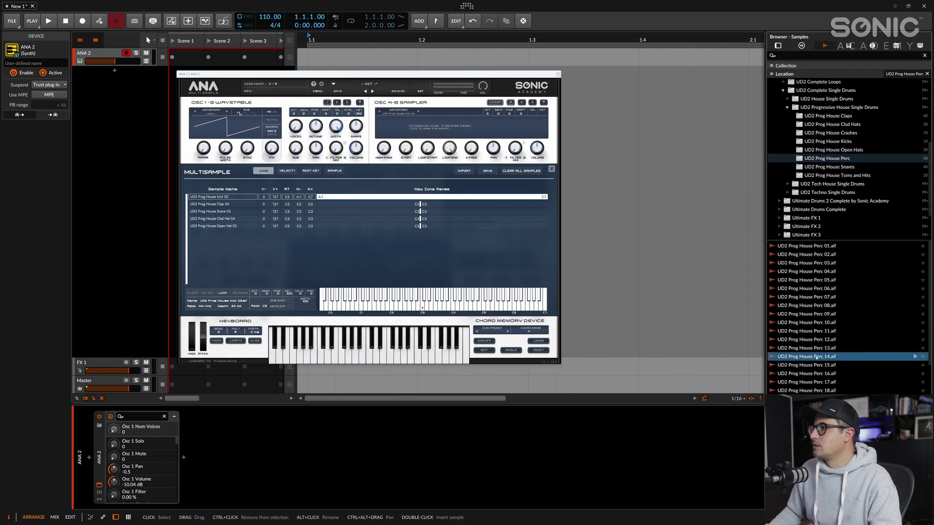
pyautogui.click(814, 349)
pyautogui.moveTo(823, 349); pyautogui.dragTo(370, 233)
pyautogui.click(384, 215)
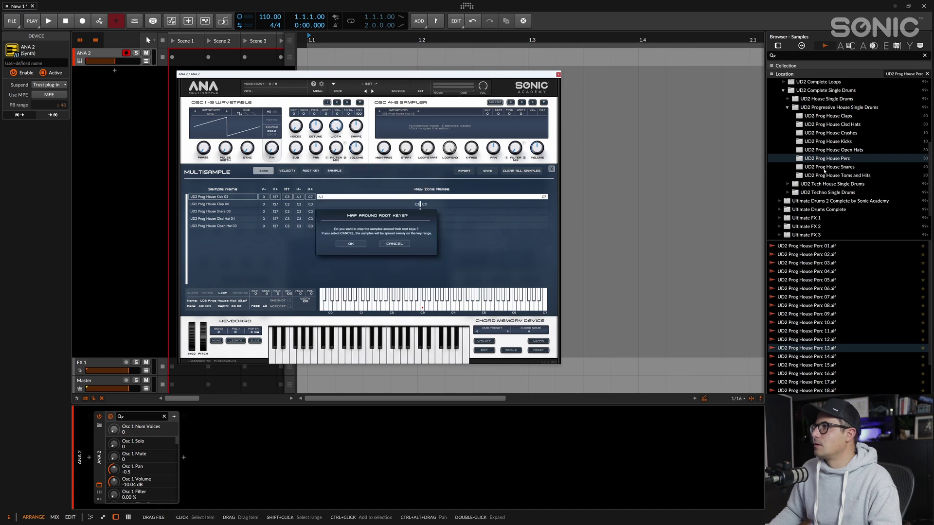
pyautogui.click(350, 243)
# Step: Add Toms and Hits 02 to the multisample and confirm its import and root-key mapping
pyautogui.click(841, 175)
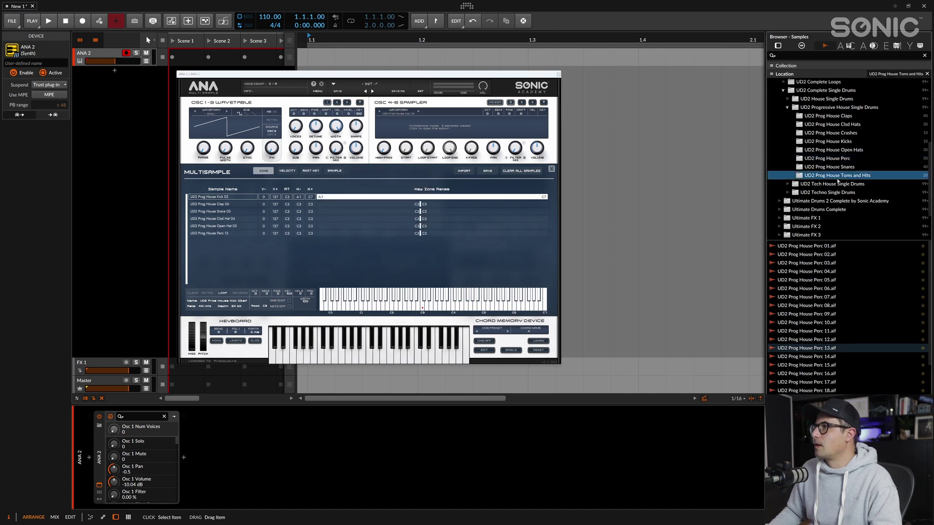
pyautogui.click(826, 322)
pyautogui.press('Up')
pyautogui.press('Up')
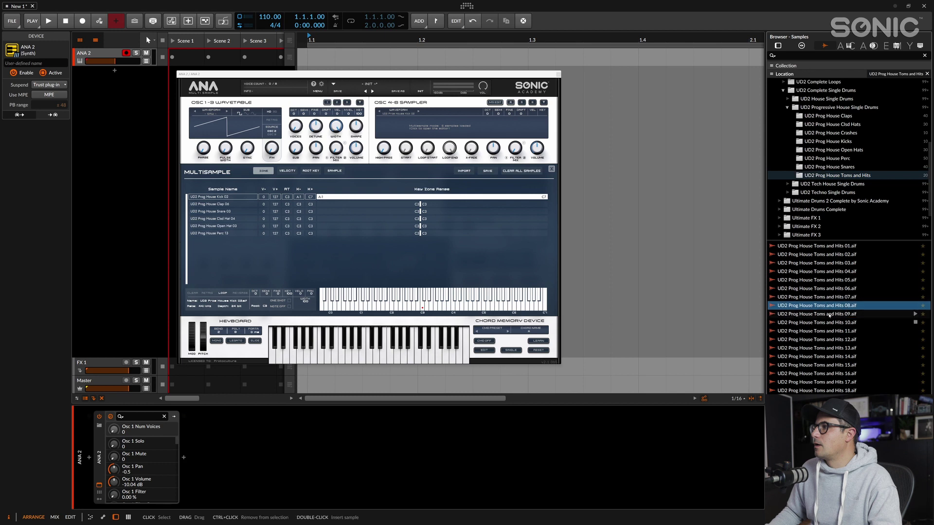
pyautogui.press('Up')
pyautogui.press('Up')
pyautogui.press('Up')
pyautogui.press('Up')
pyautogui.press('Up')
pyautogui.press('Up')
pyautogui.moveTo(830, 263); pyautogui.dragTo(300, 279)
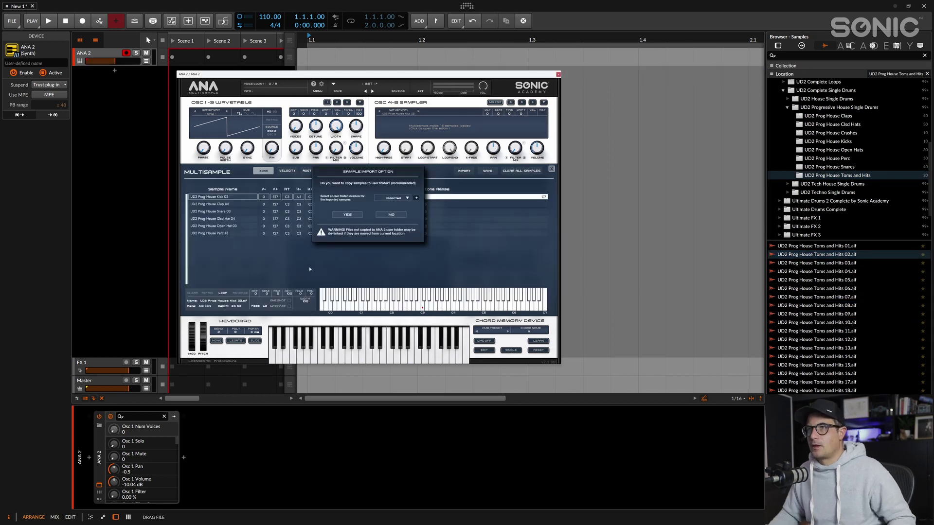
pyautogui.click(351, 217)
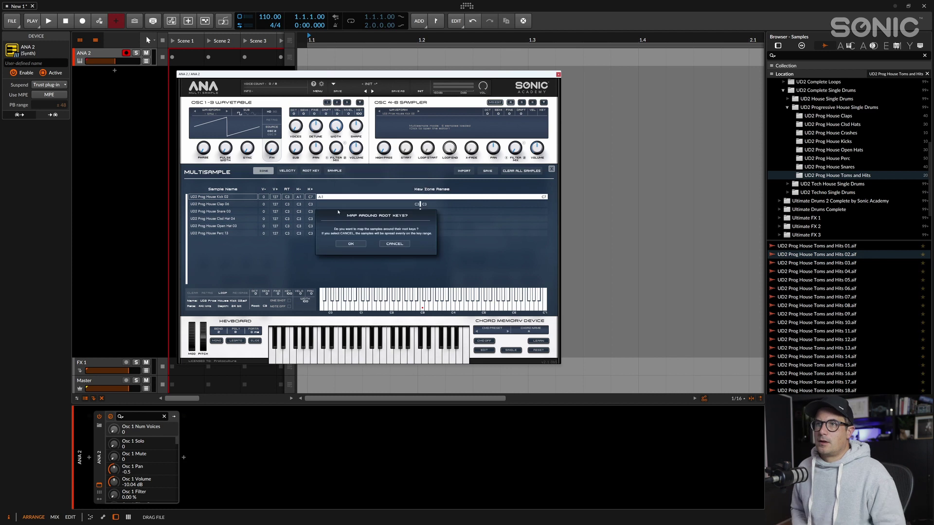
pyautogui.click(345, 244)
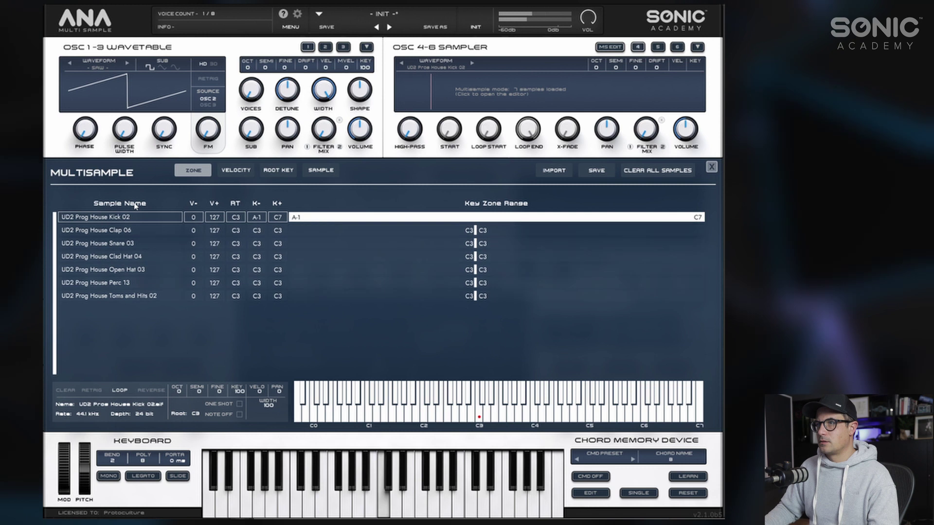
# Step: Select all seven samples, from Toms and Hits 02 up to Kick 02
pyautogui.click(156, 296)
pyautogui.keyDown('shift'); pyautogui.click(109, 217); pyautogui.keyUp('shift')
# Step: Map the seven drum samples chromatically onto single keys from C1 to F#1
pyautogui.rightClick(108, 219)
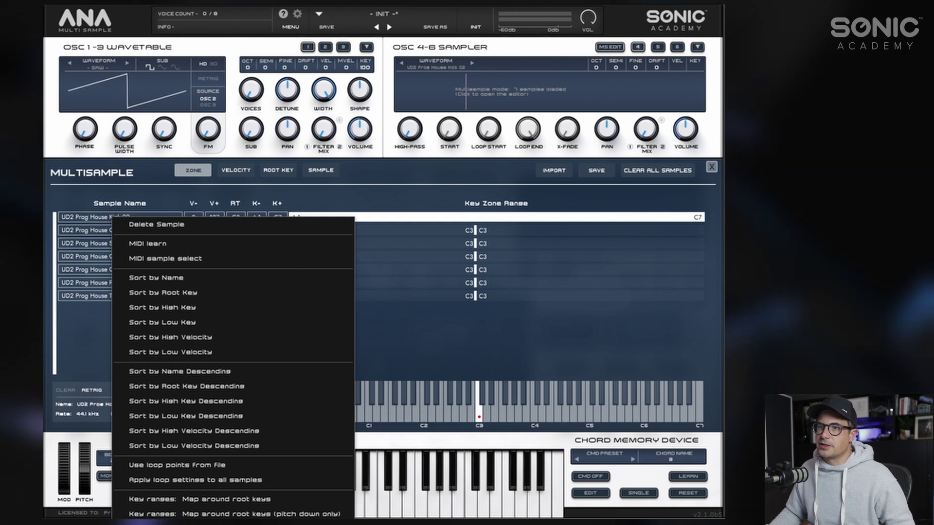
pyautogui.click(204, 521)
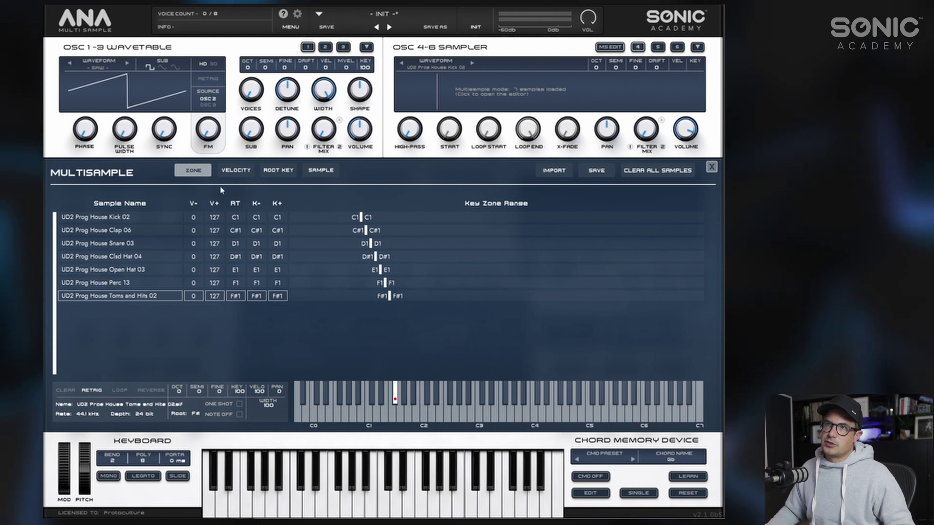
# Step: Check the samples' velocity ranges, close the multisample editor and show Chord Memory
pyautogui.click(233, 173)
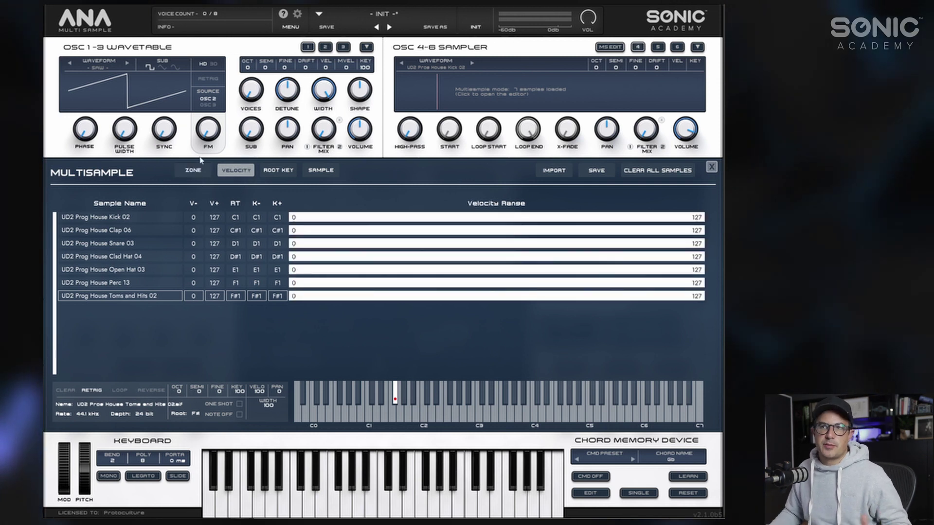
pyautogui.click(186, 174)
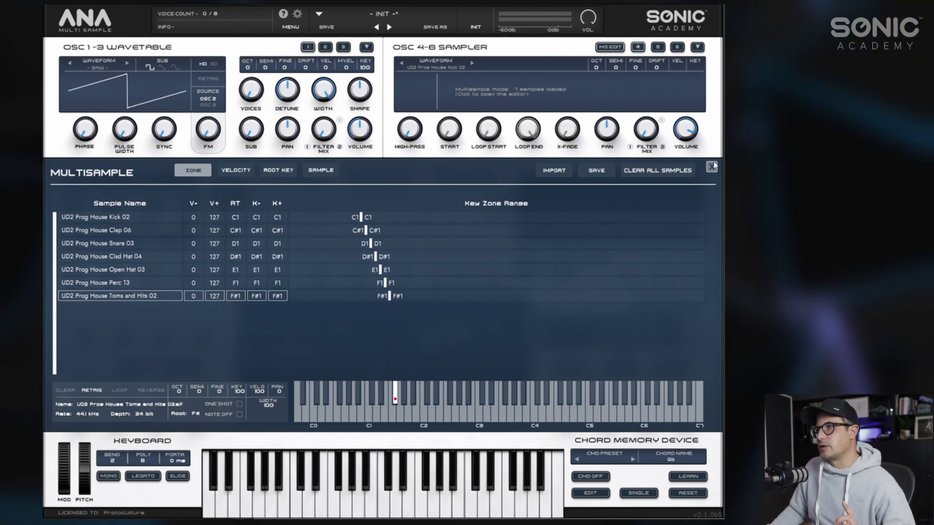
pyautogui.click(710, 167)
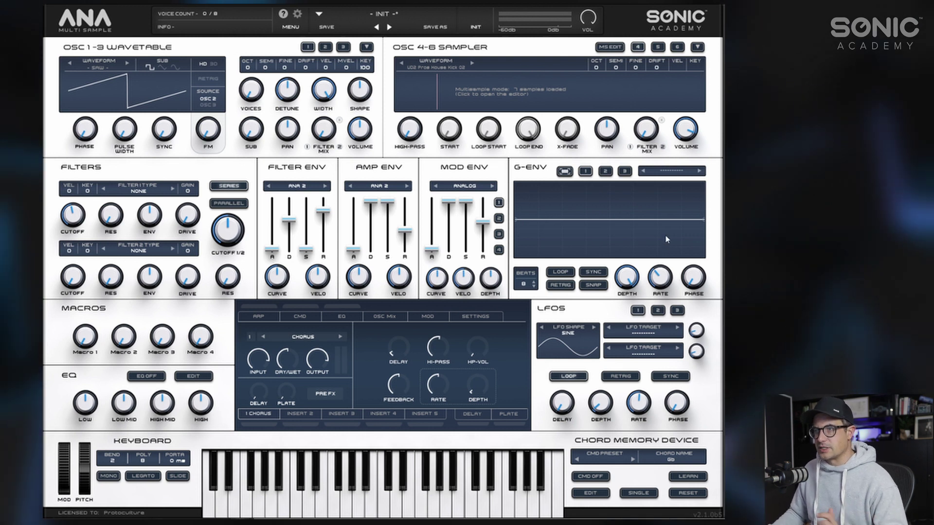
pyautogui.click(312, 317)
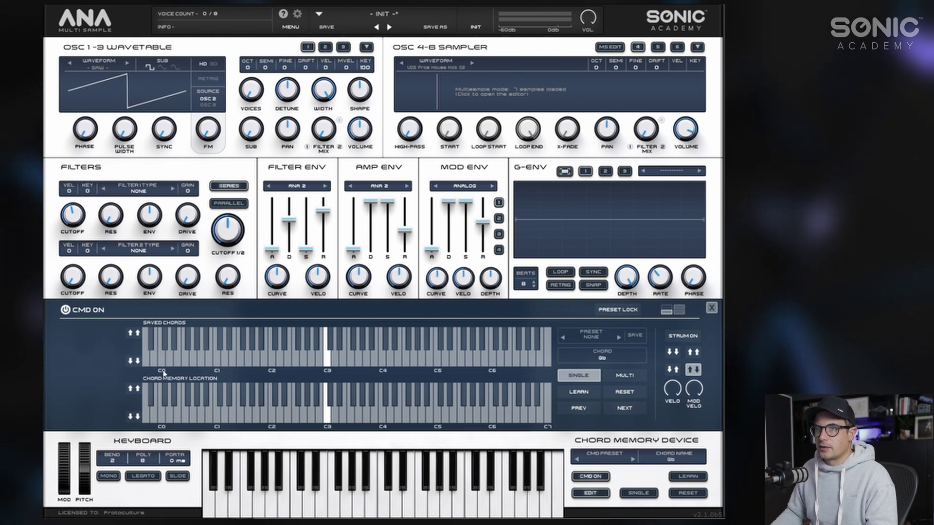
# Step: Learn a chord of the drum-sample keys onto C3 in Chord Memory, then show the arpeggiator
pyautogui.click(575, 392)
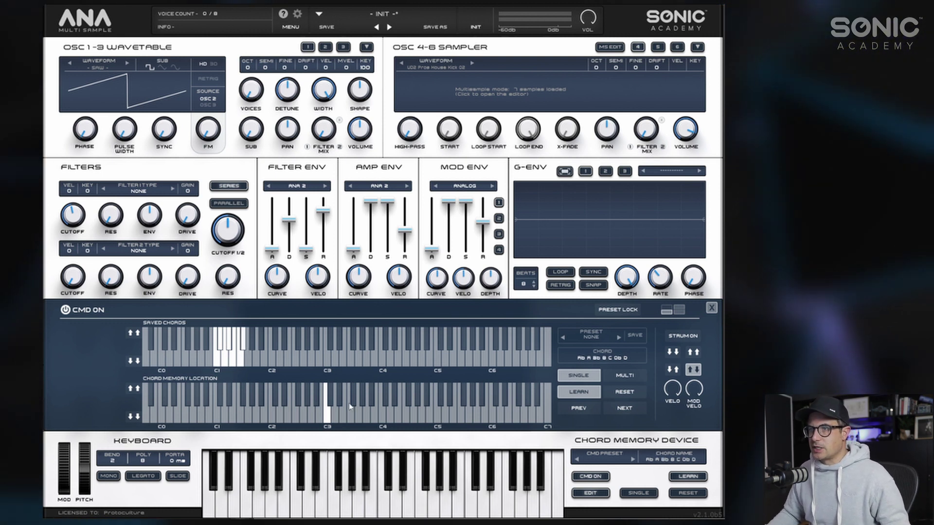
pyautogui.click(575, 393)
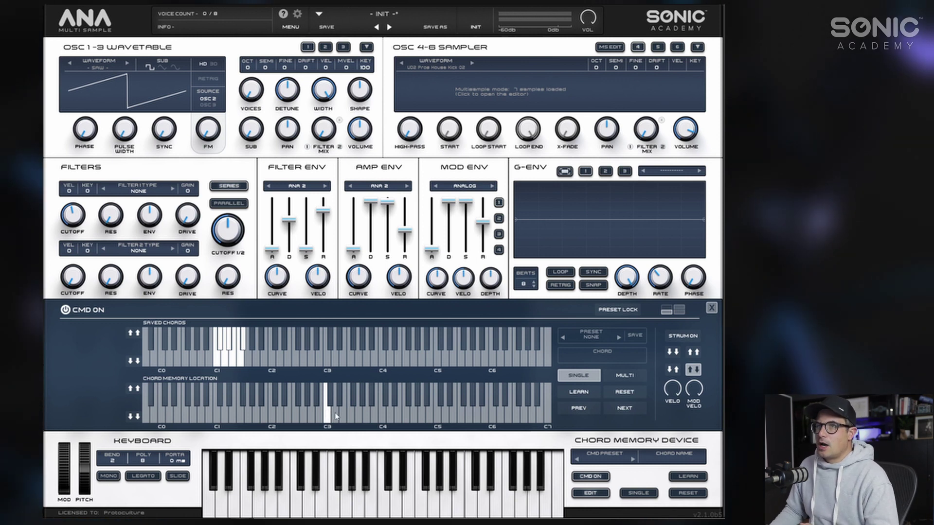
pyautogui.click(711, 308)
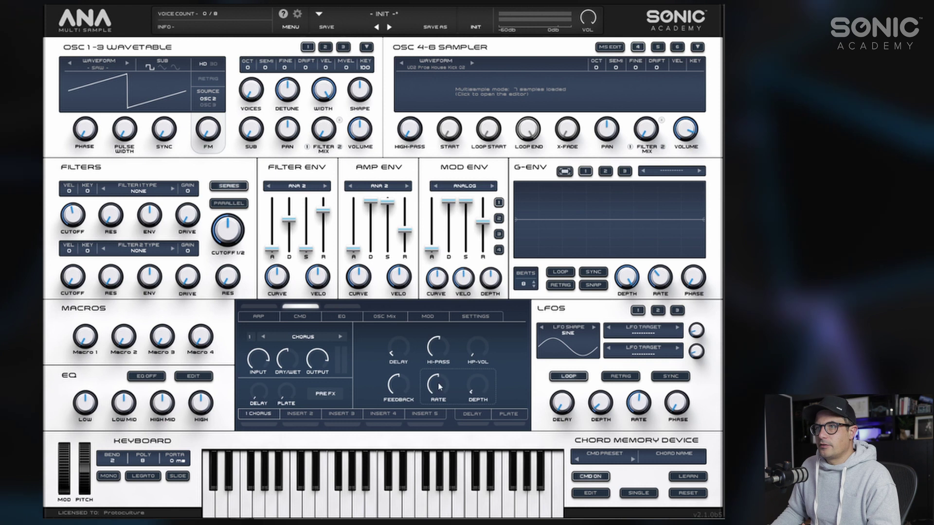
pyautogui.click(265, 317)
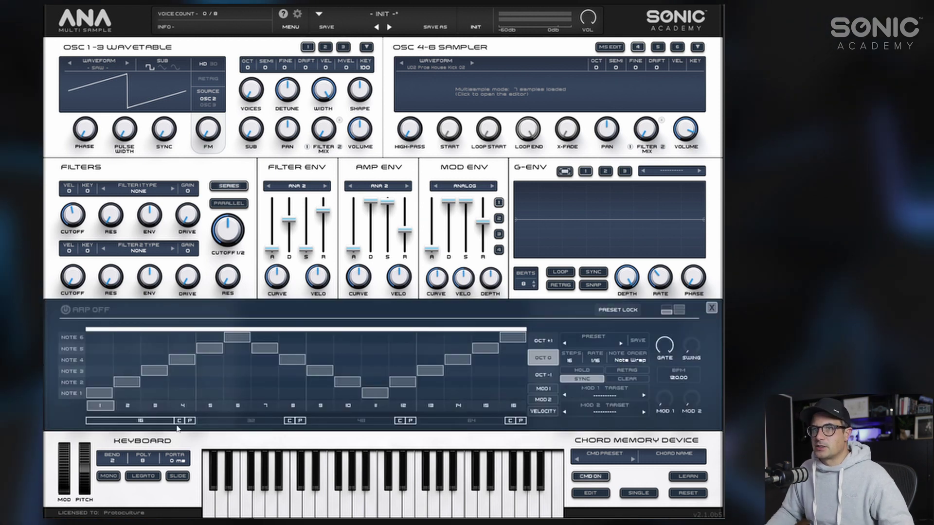
# Step: Turn the arpeggiator on, edit a few step blocks, then clear the whole 16-step pattern
pyautogui.click(66, 310)
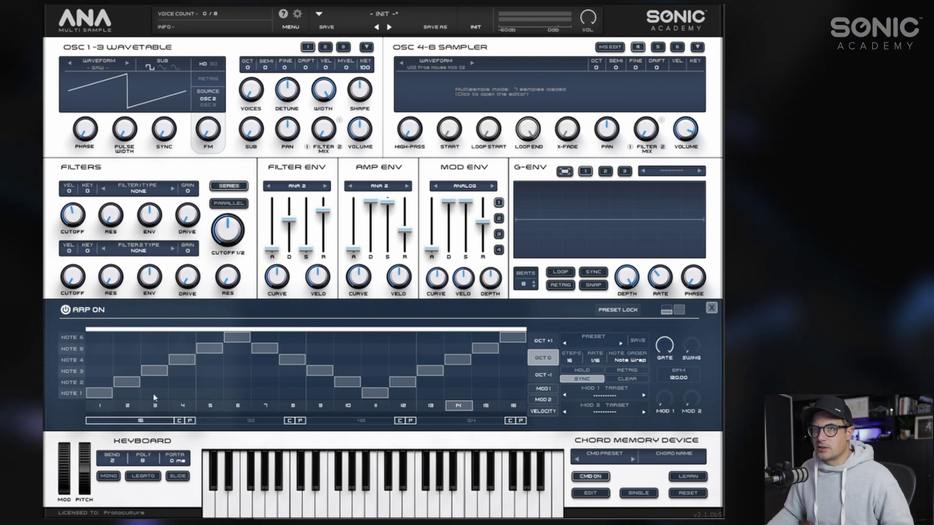
pyautogui.click(130, 384)
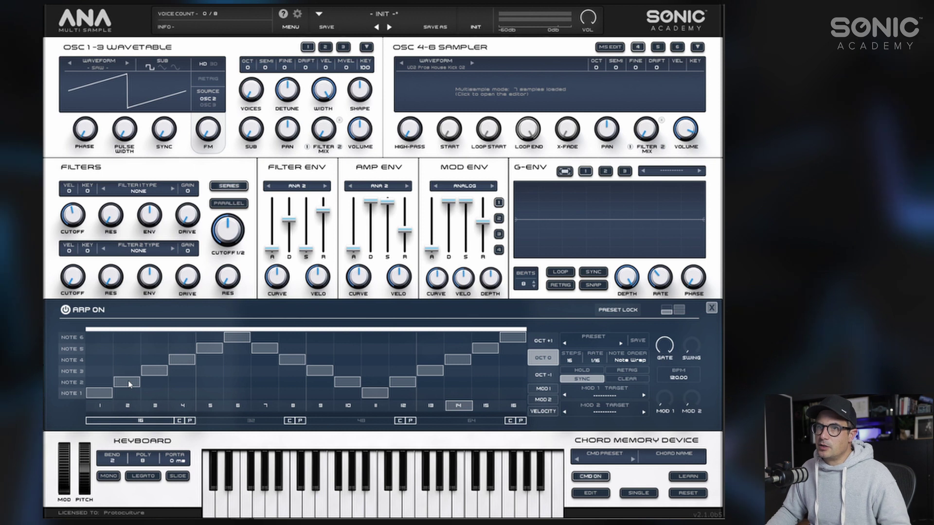
pyautogui.click(154, 370)
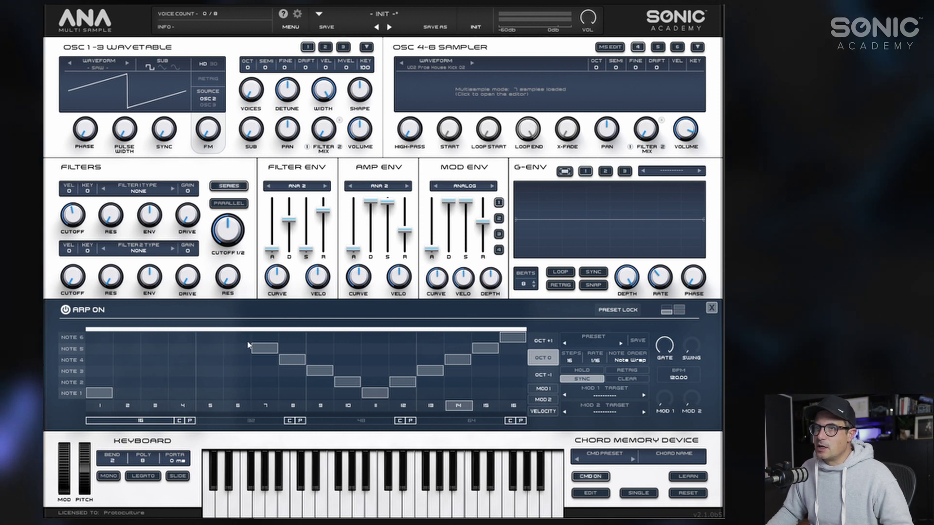
pyautogui.click(349, 383)
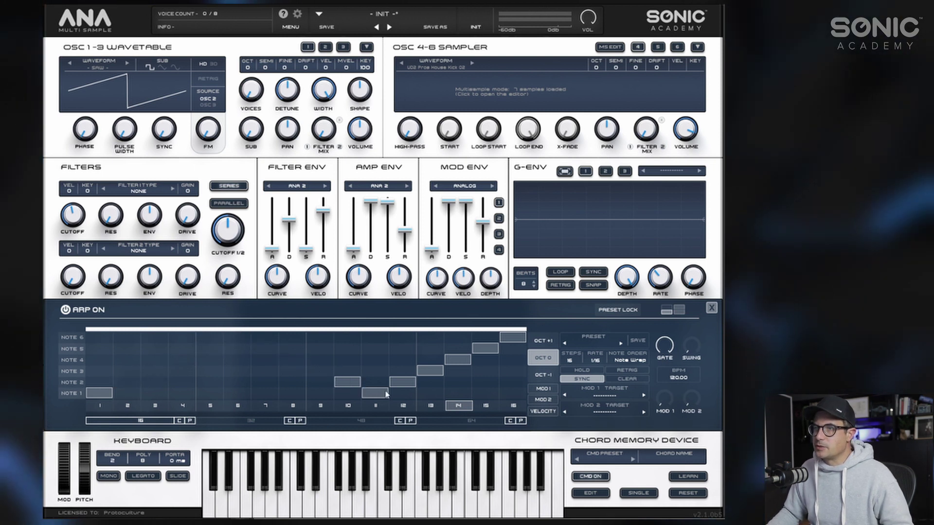
pyautogui.click(626, 379)
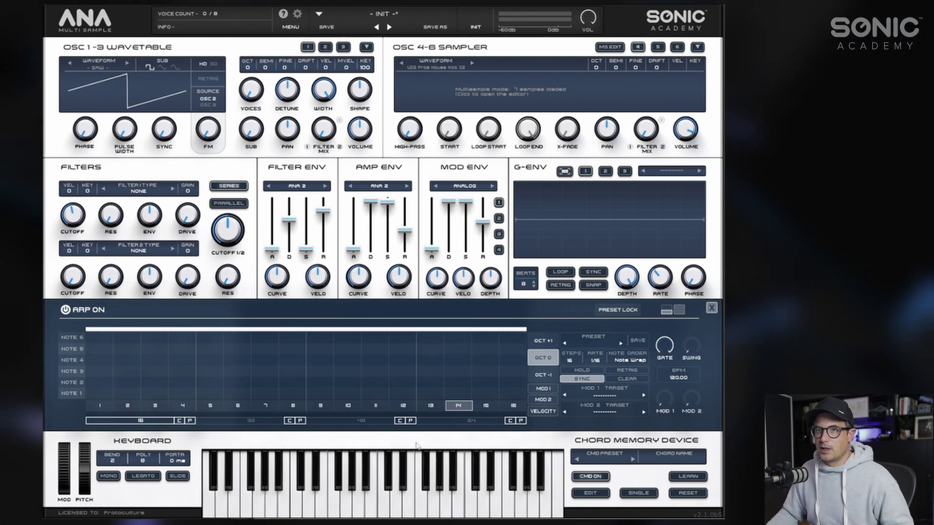
# Step: Place note 1 on steps 1, 5, 9, 13, note 3 on step 13, note 2 on step 8
pyautogui.click(99, 393)
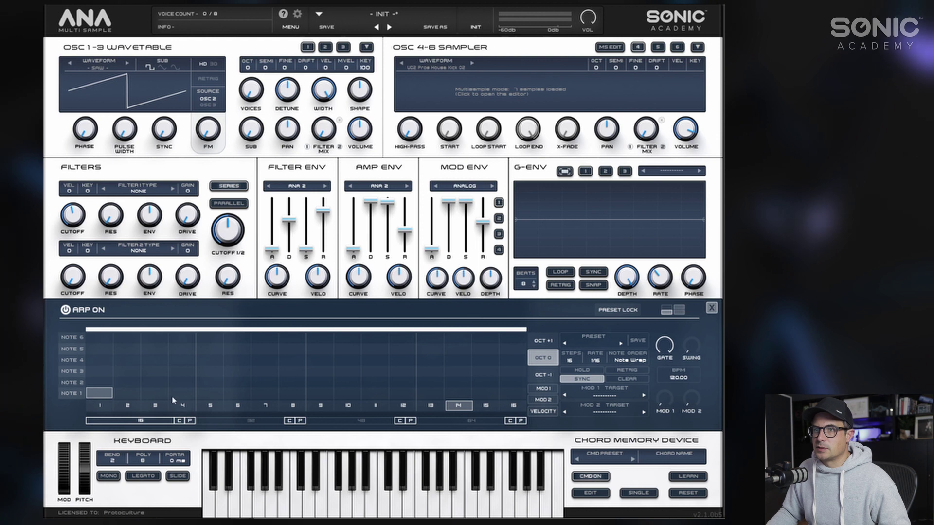
pyautogui.click(210, 393)
pyautogui.click(320, 393)
pyautogui.click(430, 392)
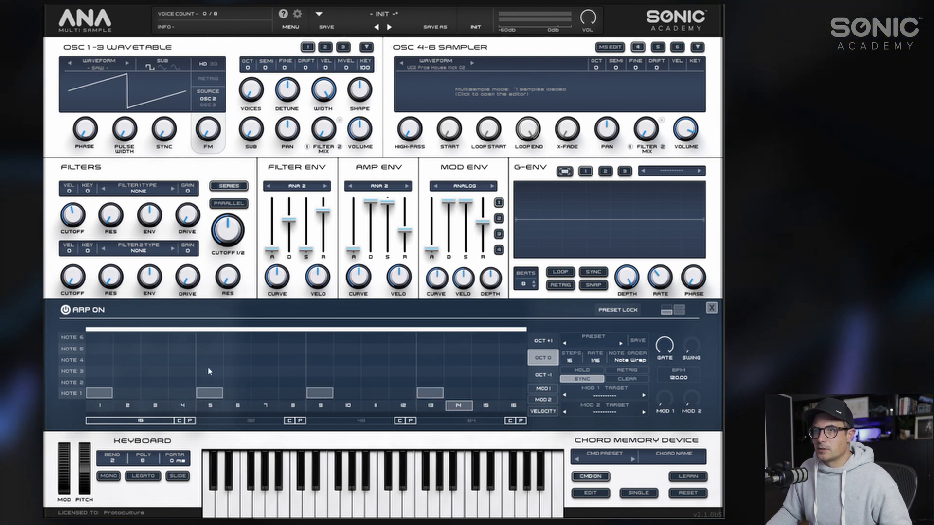
pyautogui.click(429, 371)
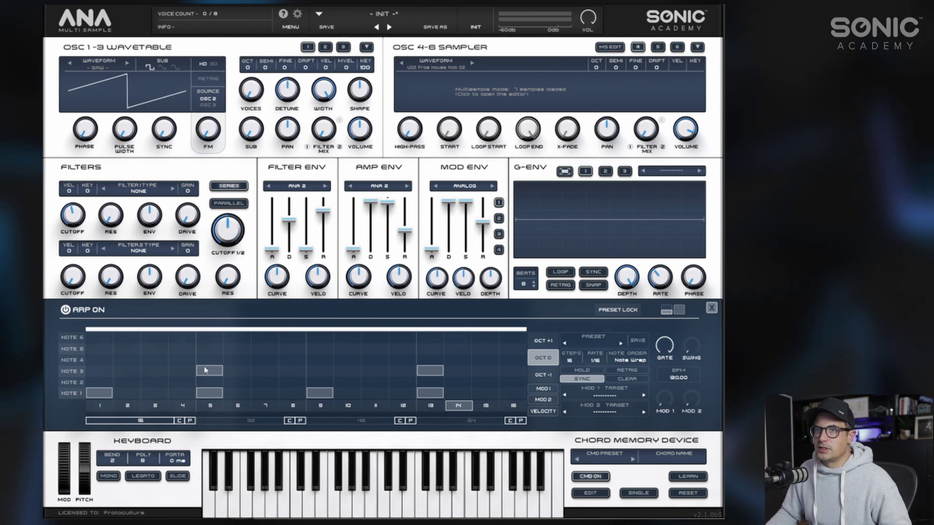
pyautogui.click(300, 383)
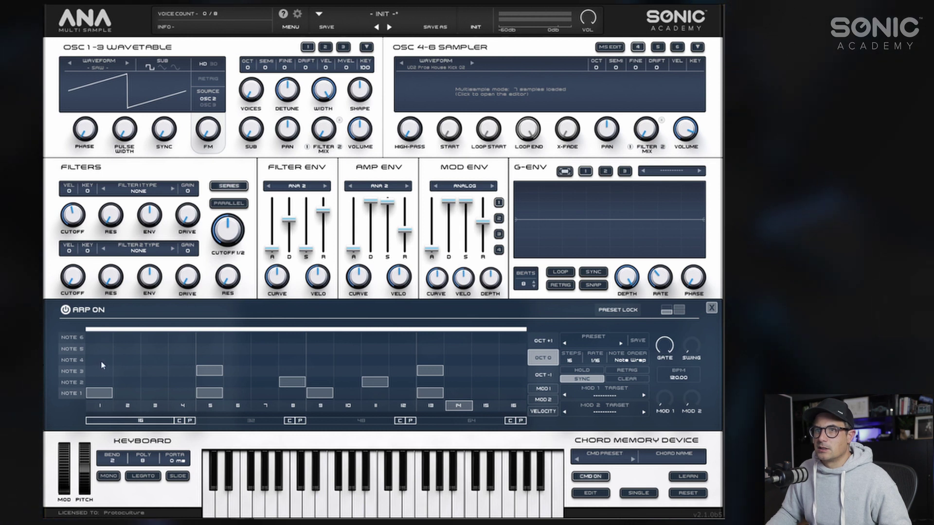
# Step: Place note 4 on steps 2, 4, 5, 6, 8, 9, 10, 12, 13, 14 and 16
pyautogui.click(127, 359)
pyautogui.click(182, 360)
pyautogui.click(210, 360)
pyautogui.click(238, 360)
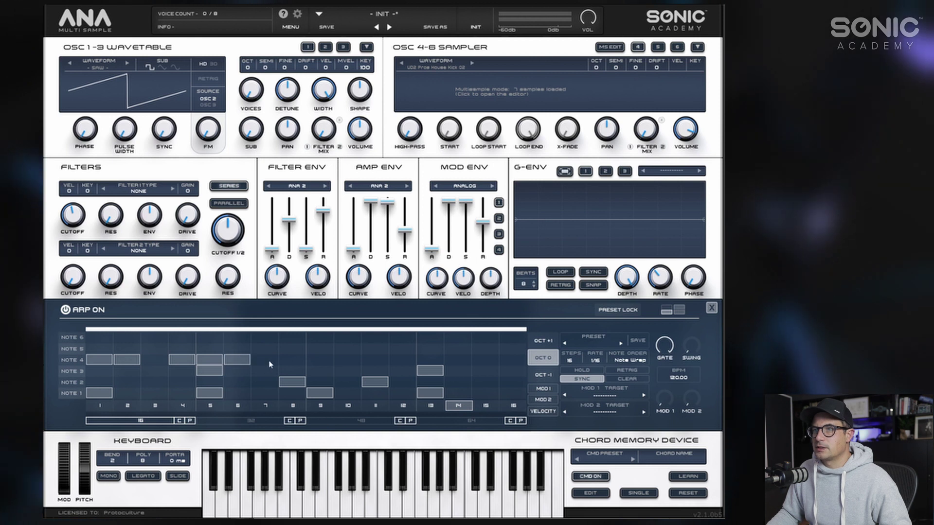
pyautogui.click(293, 360)
pyautogui.click(320, 360)
pyautogui.click(347, 360)
pyautogui.click(403, 360)
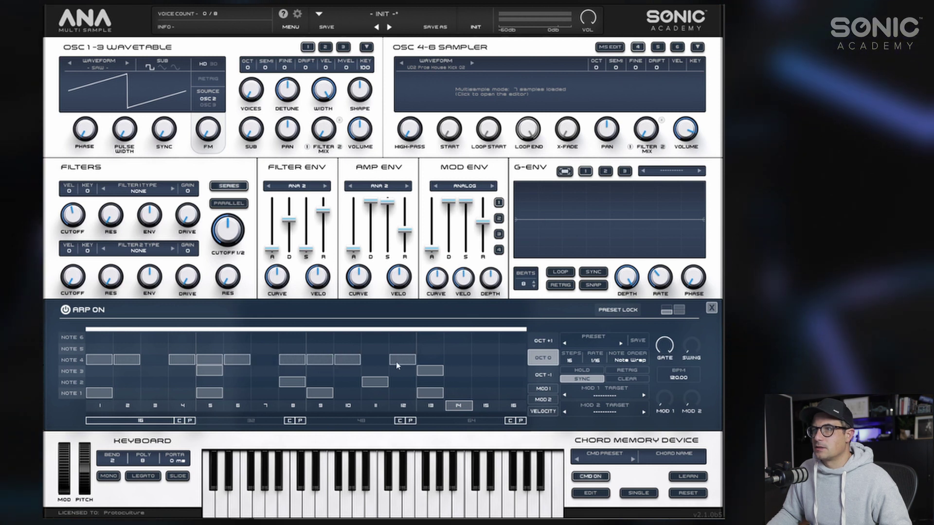
pyautogui.click(429, 360)
pyautogui.click(457, 360)
pyautogui.click(513, 360)
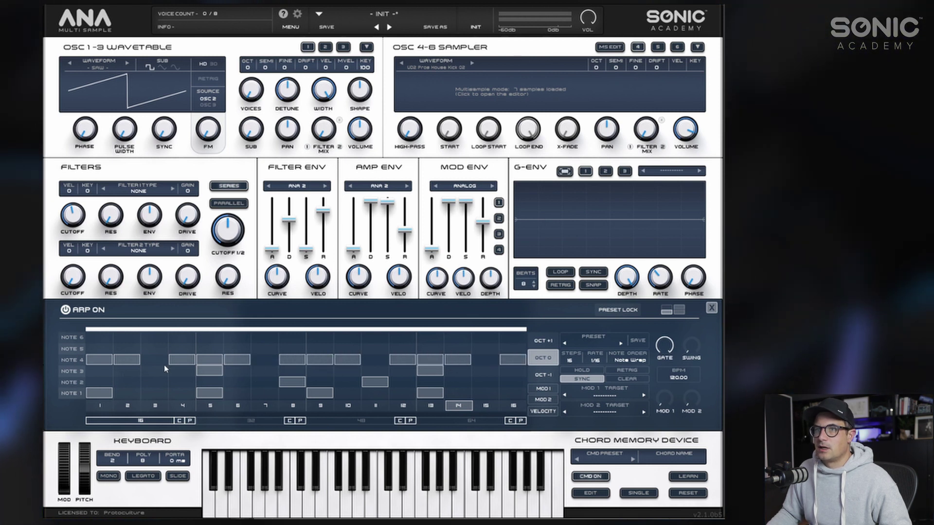
# Step: Place note 5 on steps 3, 7, 11, 15 and note 6 on step 12; view the +1 octave layer
pyautogui.click(154, 349)
pyautogui.click(264, 349)
pyautogui.click(375, 349)
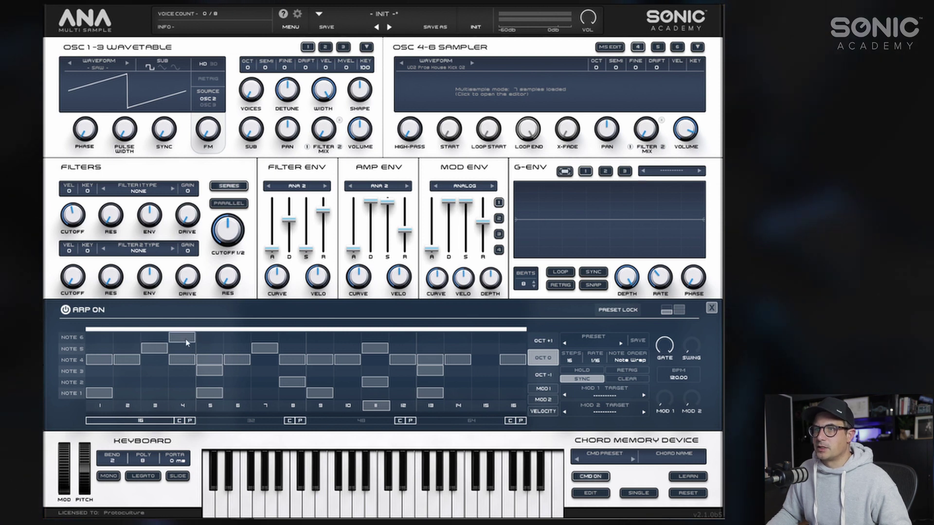
pyautogui.click(402, 337)
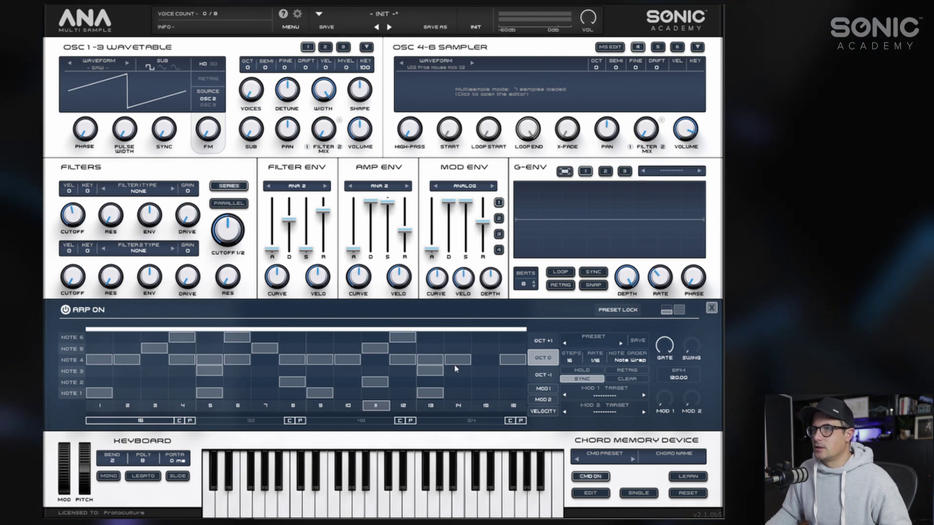
pyautogui.click(487, 348)
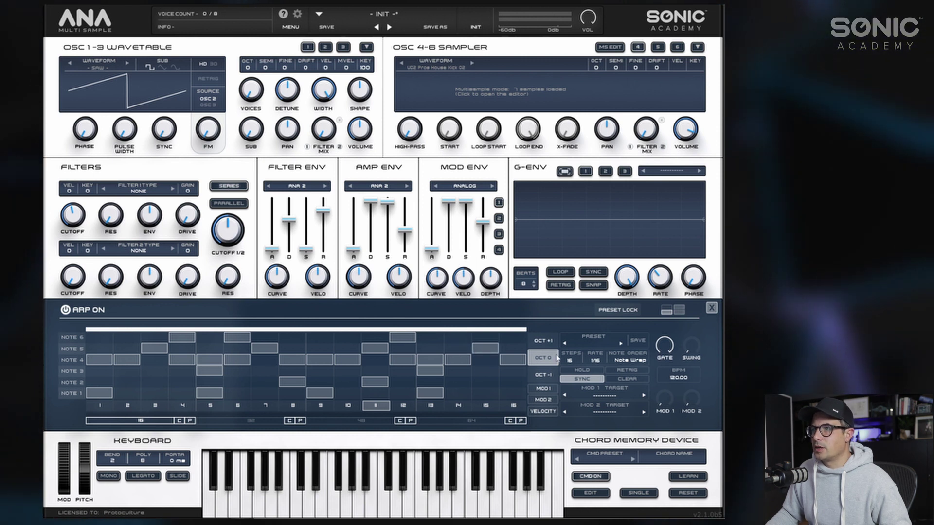
pyautogui.click(543, 340)
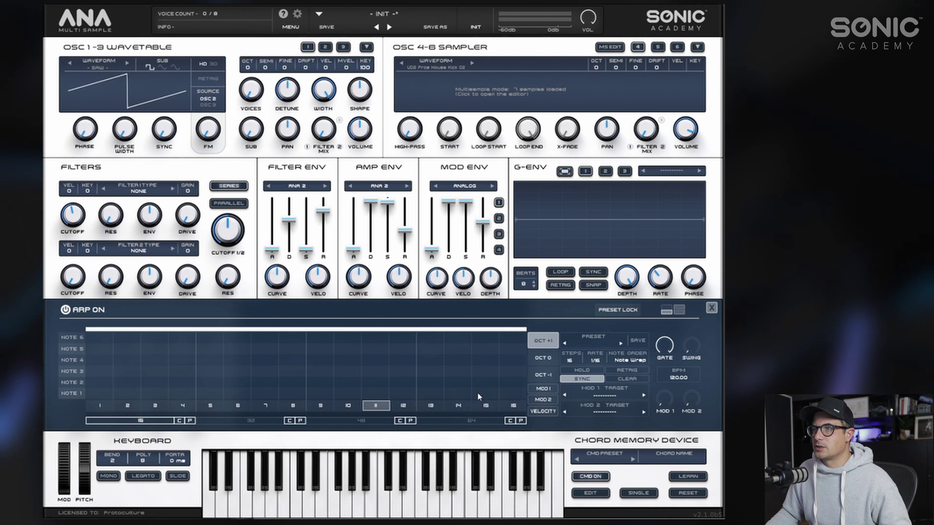
# Step: Back on octave 0, rework steps 6–12, adding Note 6 and Note 3 hits on step 11
pyautogui.click(543, 357)
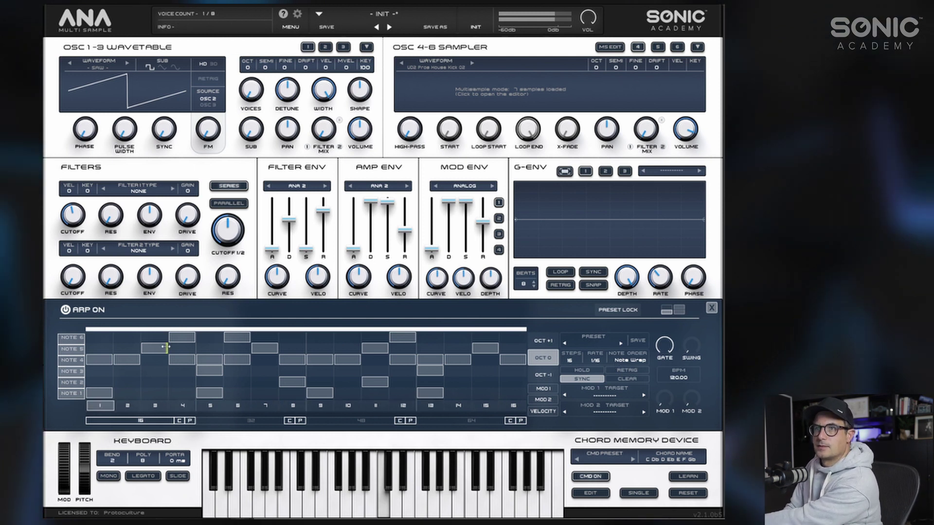
pyautogui.click(292, 359)
pyautogui.click(292, 348)
pyautogui.click(264, 348)
pyautogui.click(264, 359)
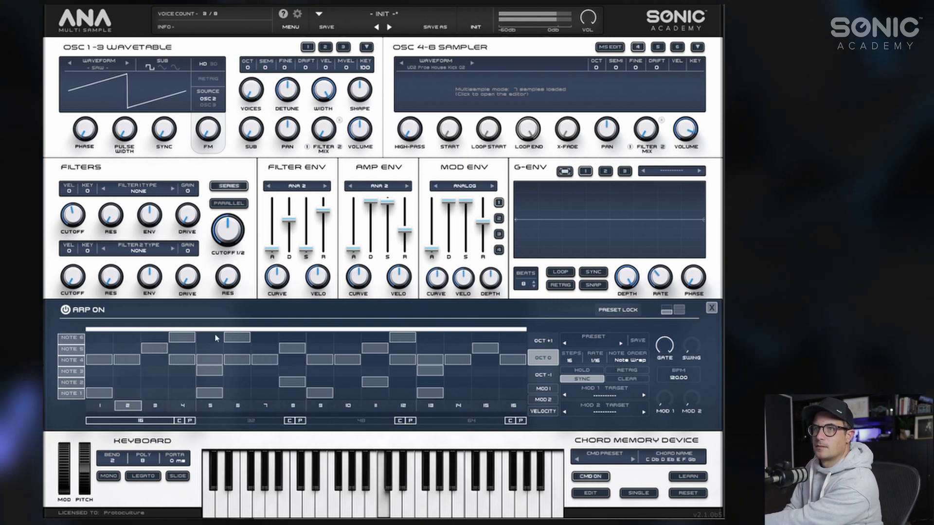
pyautogui.click(243, 339)
pyautogui.click(375, 337)
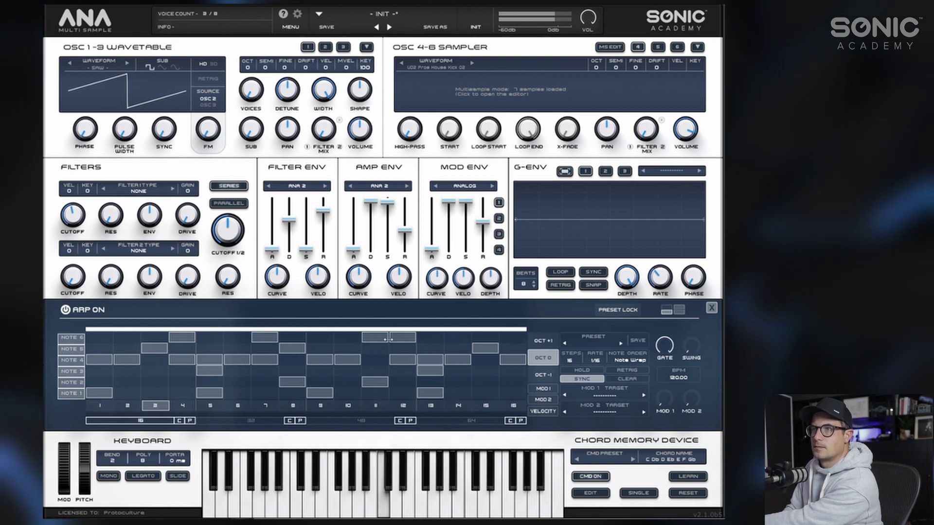
pyautogui.click(375, 370)
pyautogui.click(403, 337)
pyautogui.click(403, 360)
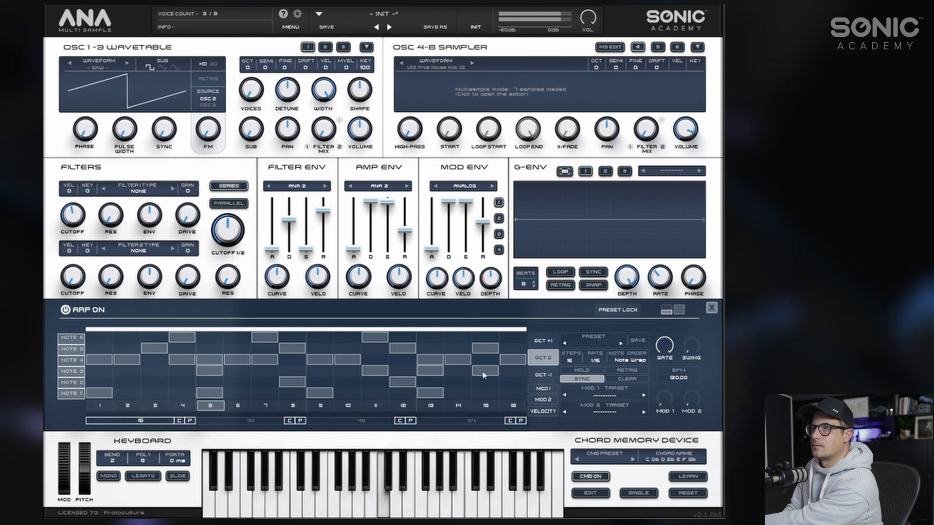
# Step: Rework steps 13–16 and add Note 1 hits on steps 7 and 8
pyautogui.click(431, 370)
pyautogui.click(458, 359)
pyautogui.click(458, 371)
pyautogui.click(458, 382)
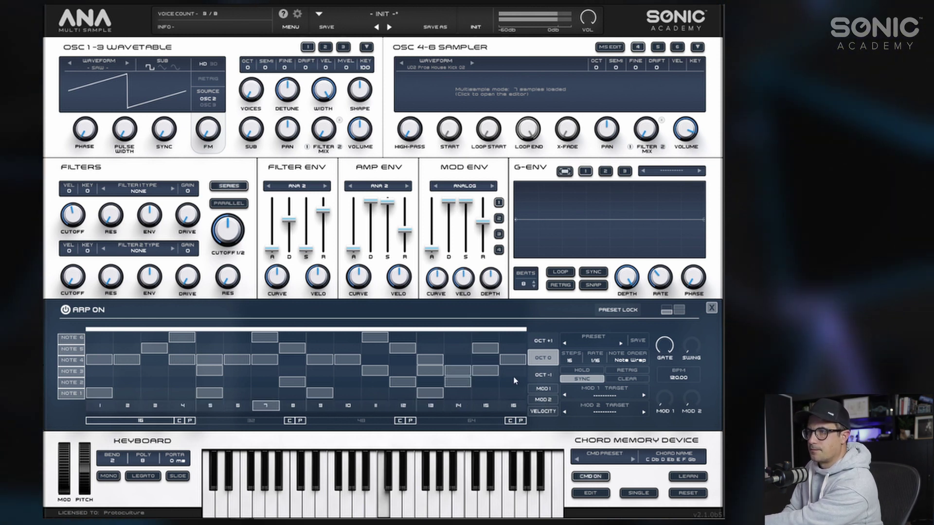
pyautogui.click(513, 371)
pyautogui.click(486, 371)
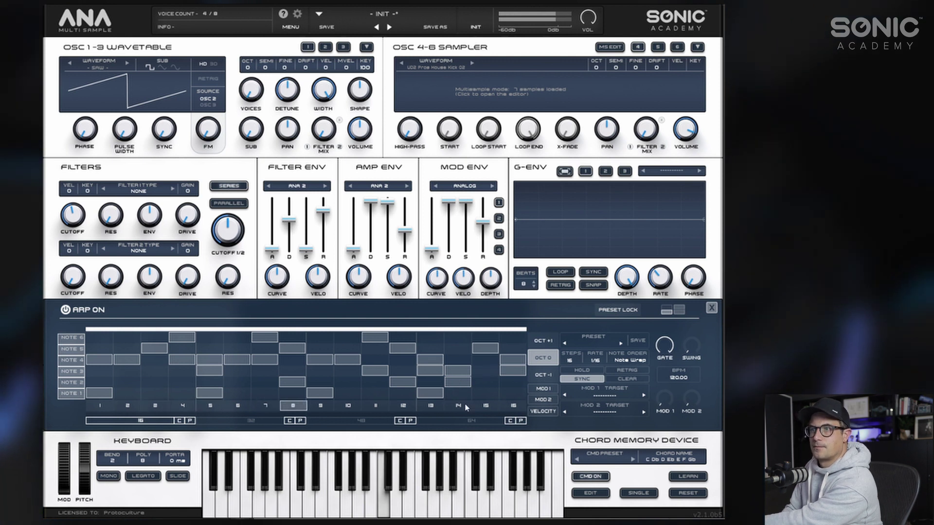
pyautogui.click(265, 393)
pyautogui.click(292, 393)
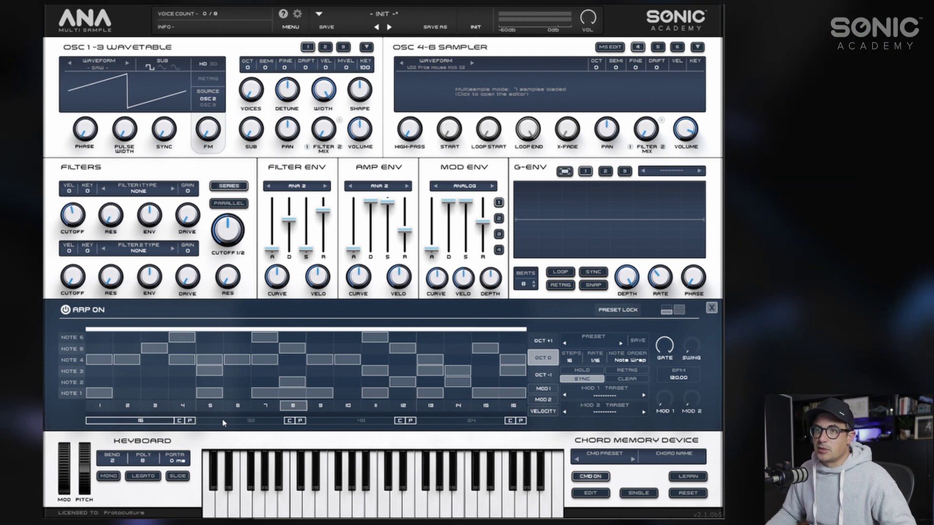
pyautogui.click(357, 420)
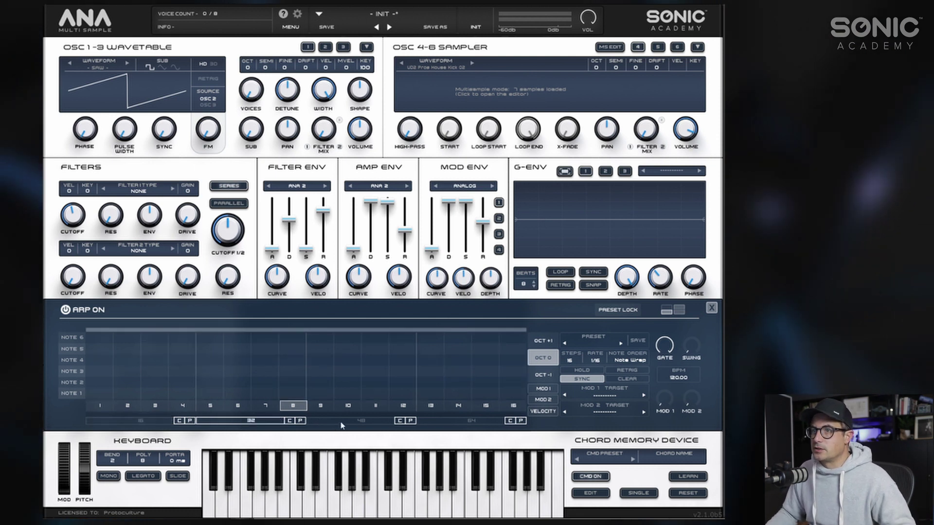
pyautogui.click(437, 422)
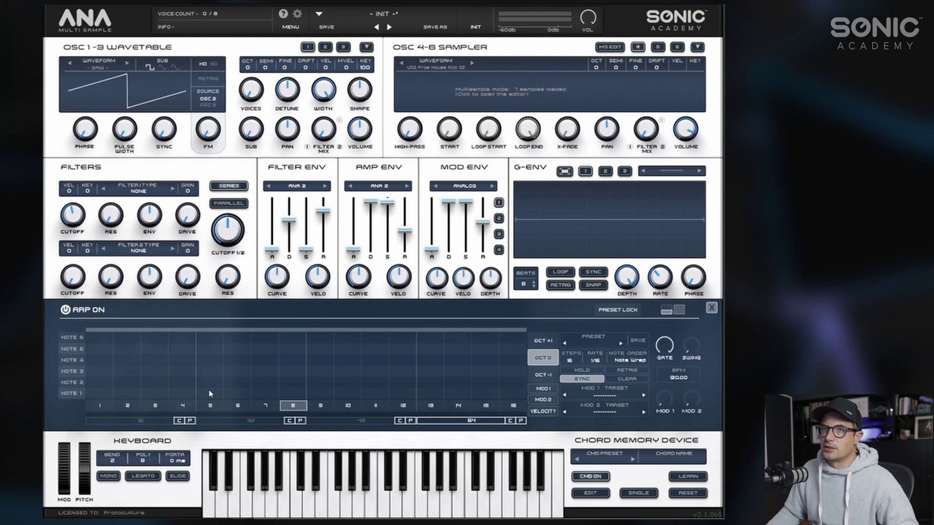
pyautogui.click(113, 422)
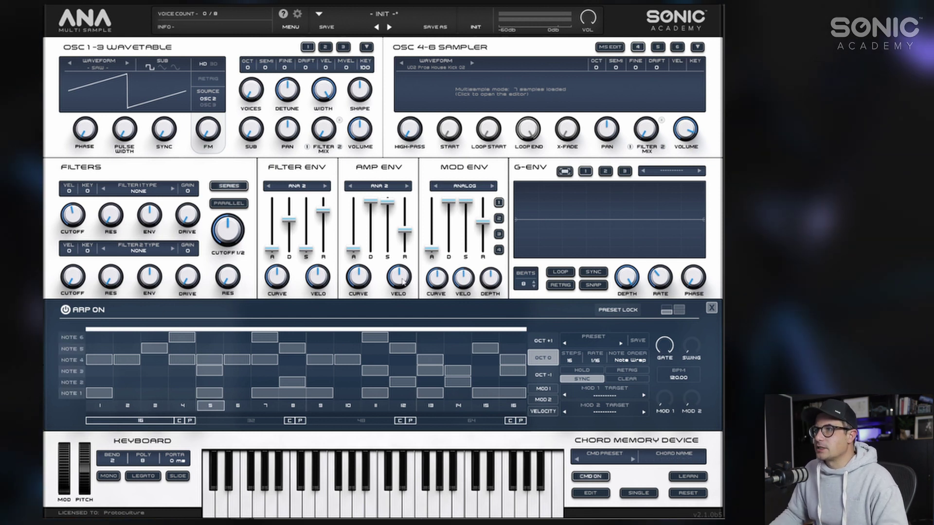
# Step: Load Multi Comp into insert 4 and lower its low-band threshold
pyautogui.click(373, 423)
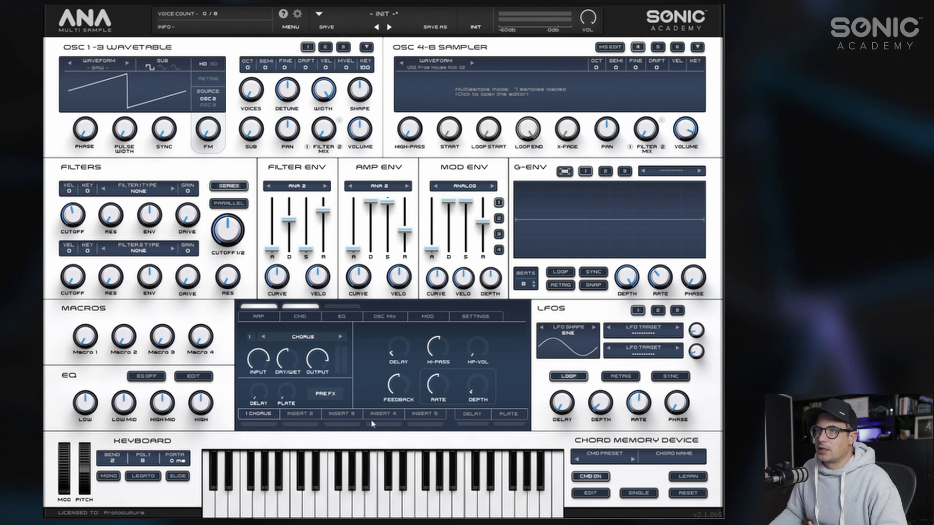
pyautogui.click(384, 424)
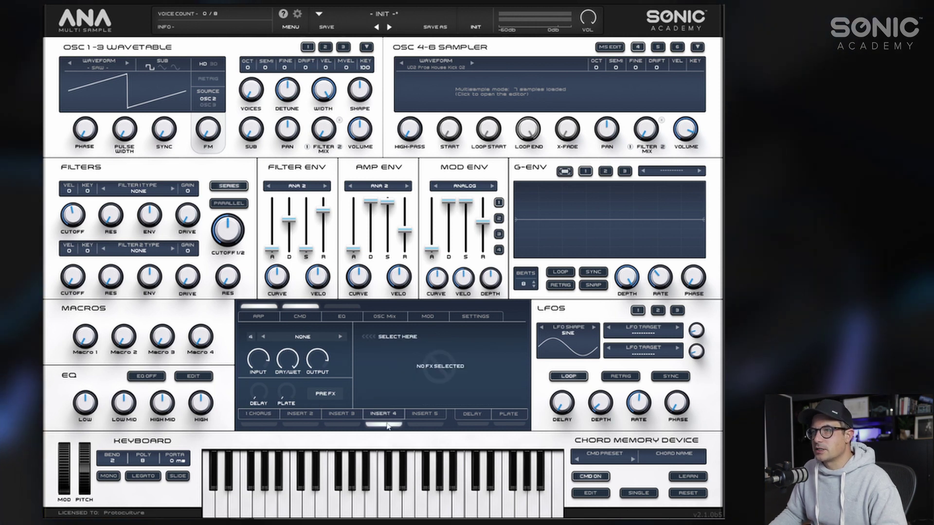
pyautogui.click(303, 336)
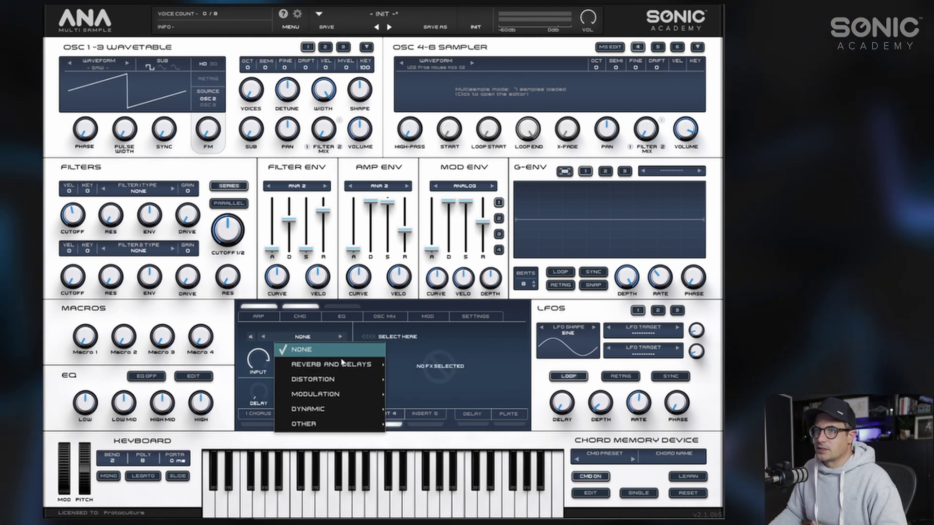
pyautogui.moveTo(316, 409)
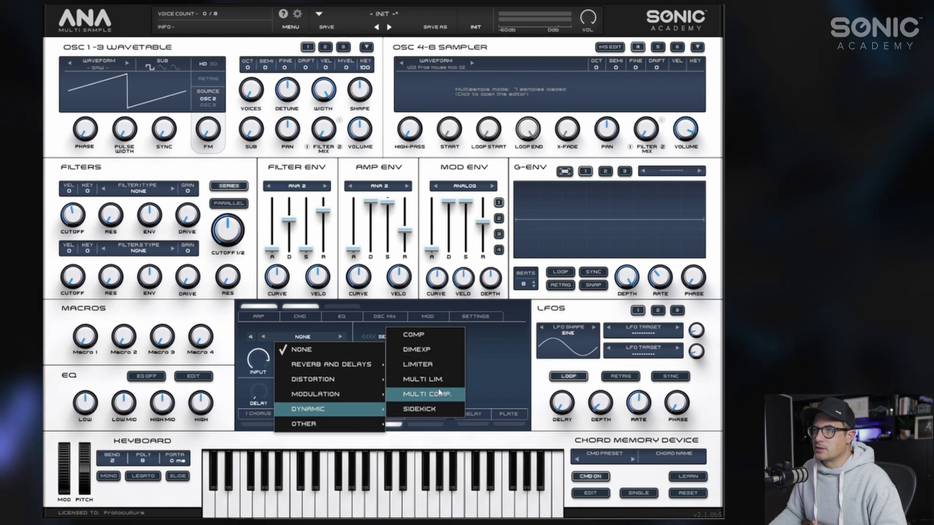
pyautogui.click(437, 397)
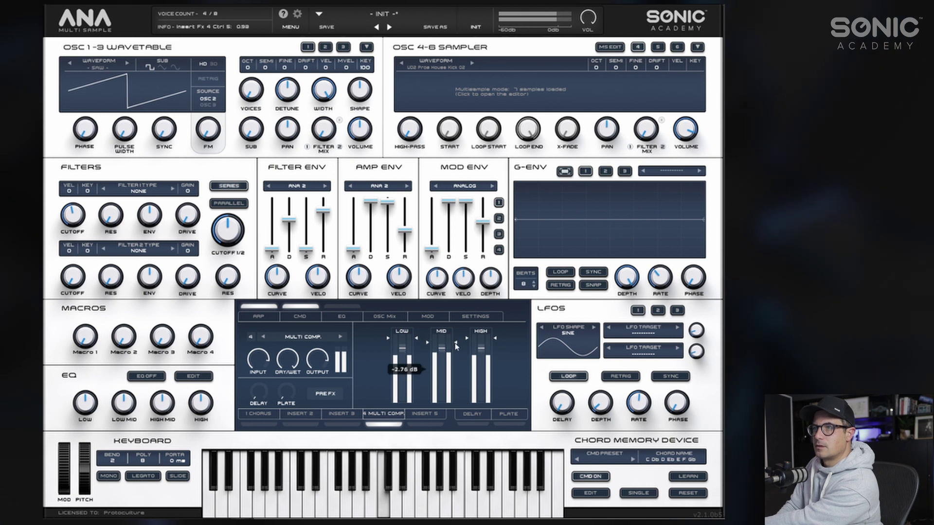
pyautogui.moveTo(416, 338)
pyautogui.mouseDown()
pyautogui.moveTo(417, 362)
pyautogui.moveTo(416, 354)
pyautogui.mouseUp()
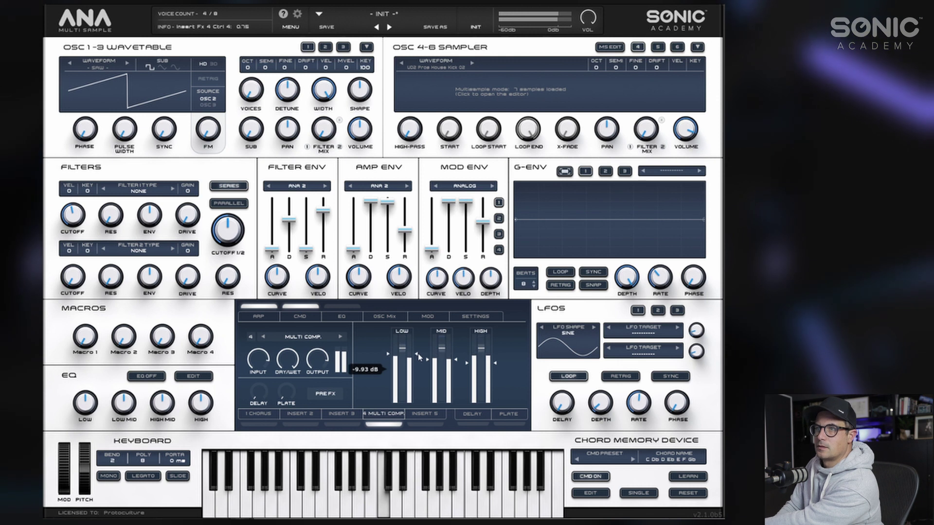
pyautogui.rightClick(382, 327)
# Step: Shorten the plate reverb's decay to 1.785
pyautogui.click(425, 414)
pyautogui.click(504, 421)
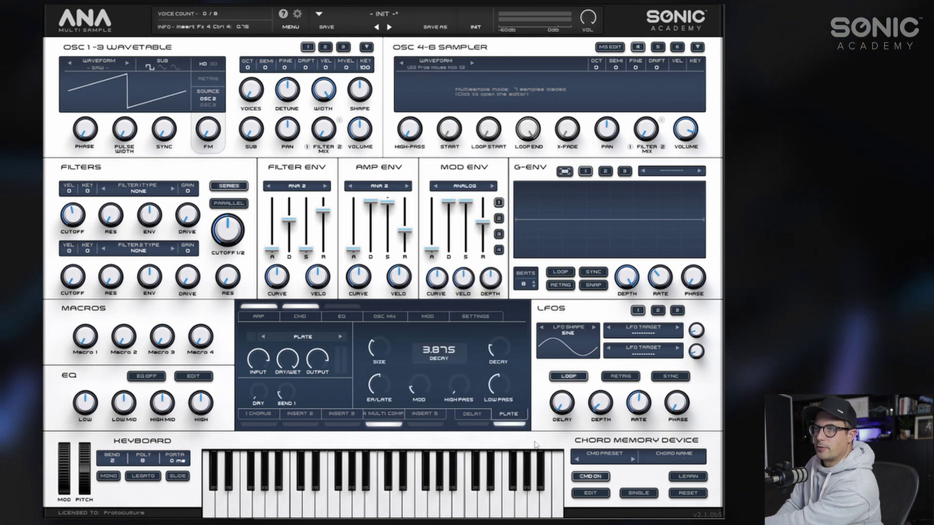
pyautogui.moveTo(495, 348); pyautogui.dragTo(478, 339)
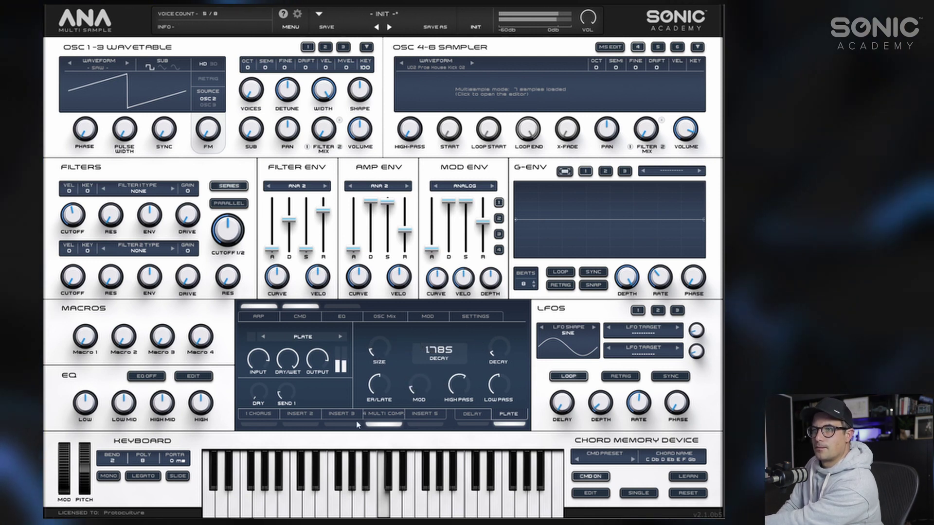
pyautogui.click(342, 413)
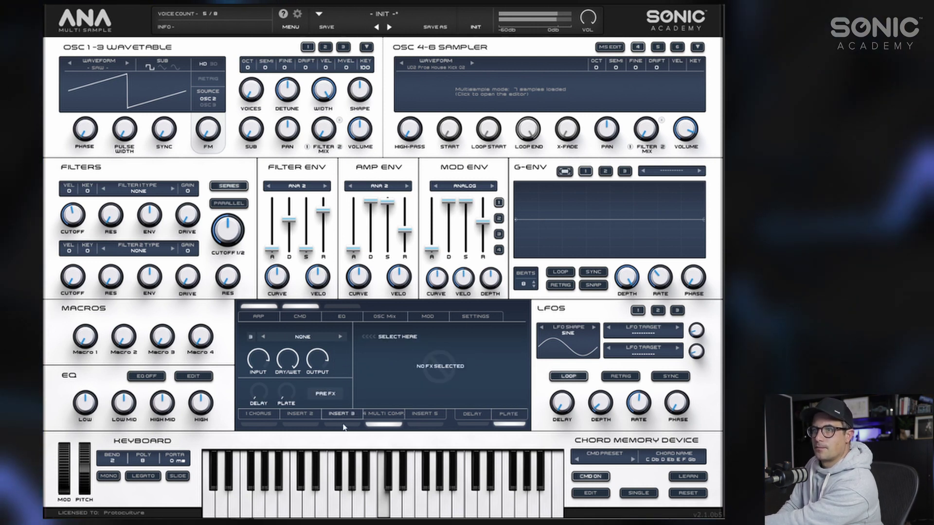
# Step: Load WShaper into insert 3, raise its drive to 31.5 dB, and show the Delay send
pyautogui.click(302, 342)
pyautogui.moveTo(307, 379)
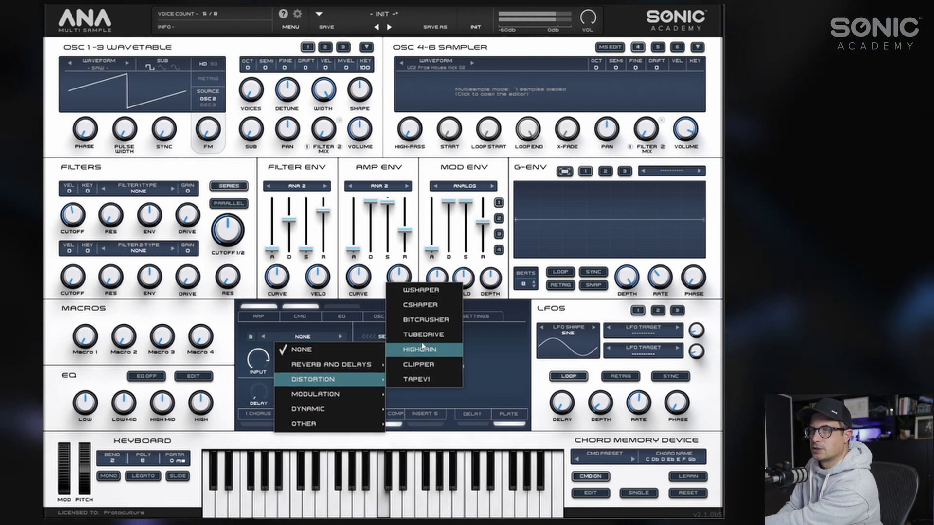
pyautogui.click(423, 295)
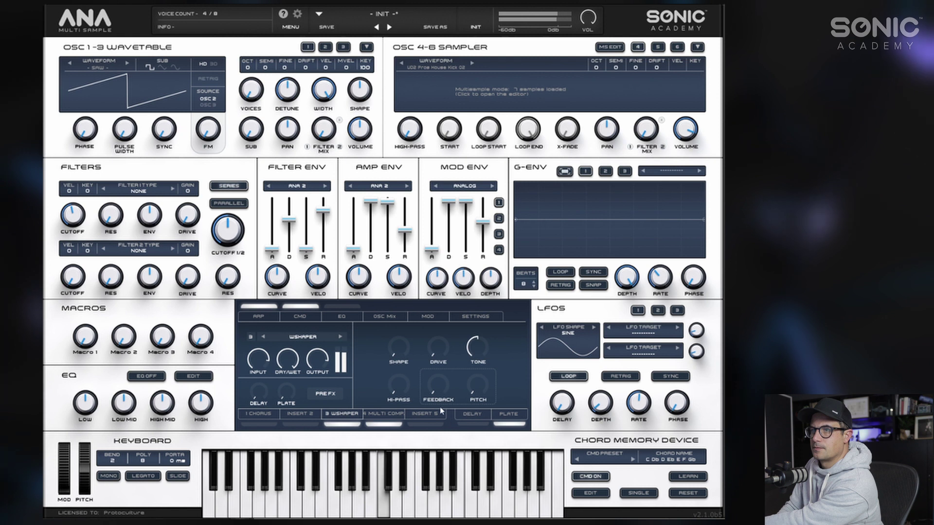
pyautogui.moveTo(438, 354); pyautogui.dragTo(439, 346)
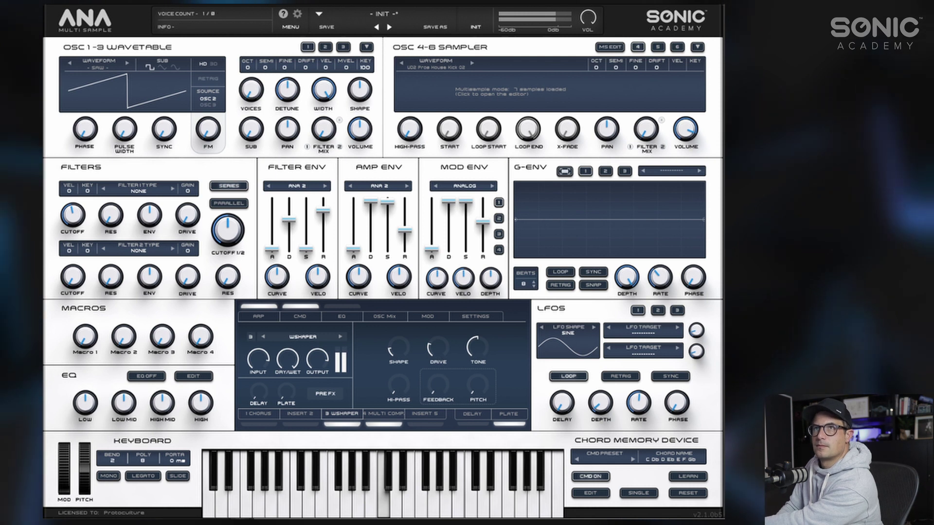
pyautogui.click(472, 413)
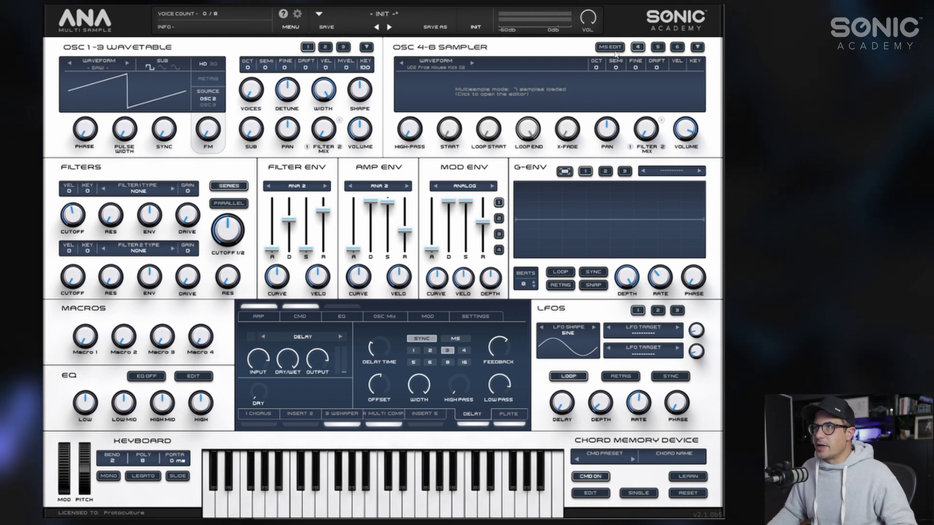
# Step: Open the MS EDIT multisample editor to review the UD2 Prog House samples on C1–F#1
pyautogui.click(610, 47)
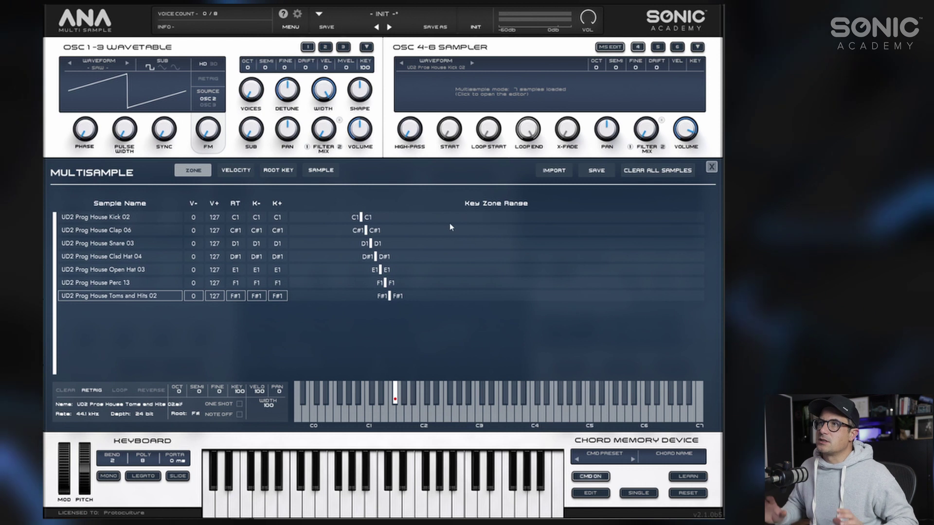